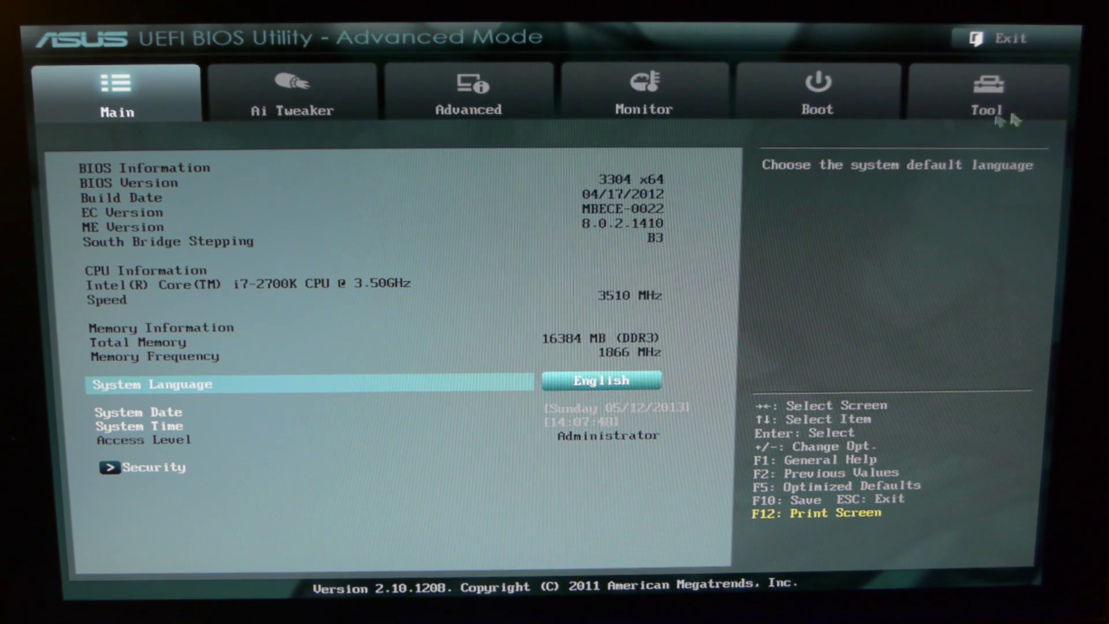
Step: Open the Monitor page and scroll past Chassis Fan Min. Duty Cycle to the 3.3V Voltage reading
{"action": "left_click", "coordinate": [669, 105]}
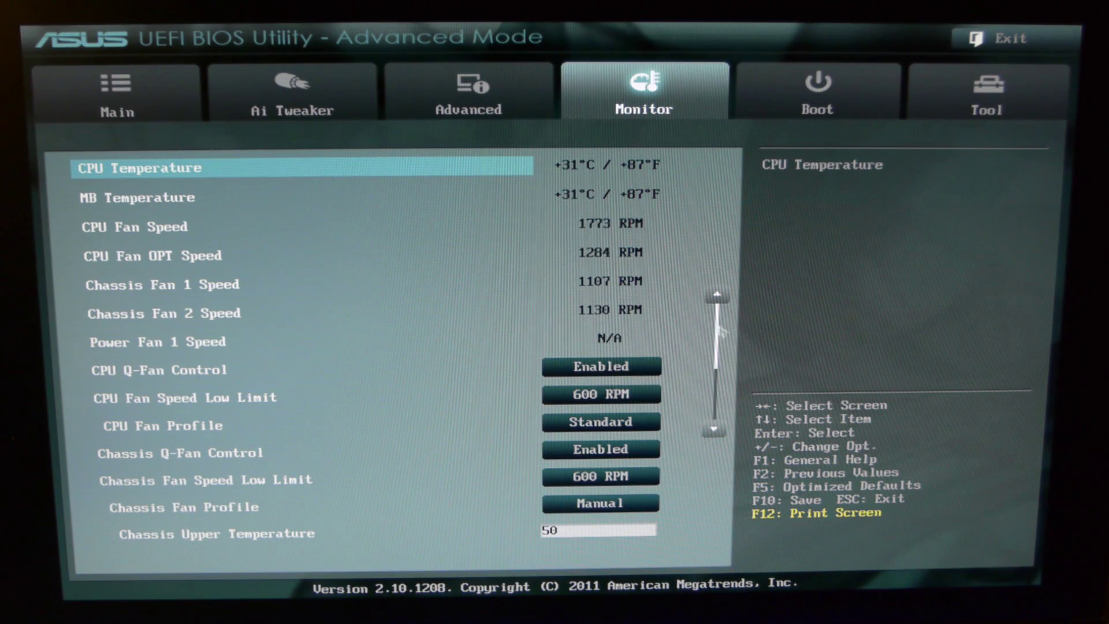
{"action": "left_click", "coordinate": [717, 429]}
{"action": "left_click", "coordinate": [716, 429]}
{"action": "left_click", "coordinate": [716, 429]}
{"action": "left_click", "coordinate": [716, 429]}
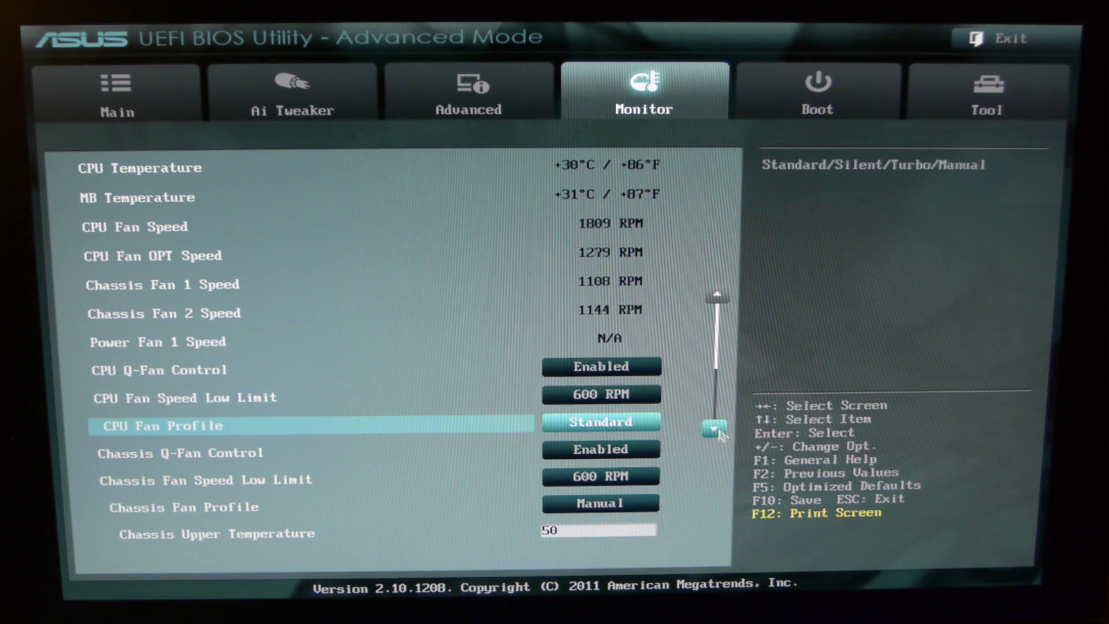
{"action": "left_click", "coordinate": [716, 429]}
{"action": "left_click", "coordinate": [717, 429]}
{"action": "left_click", "coordinate": [717, 430]}
{"action": "left_click", "coordinate": [717, 429]}
{"action": "left_click", "coordinate": [716, 429]}
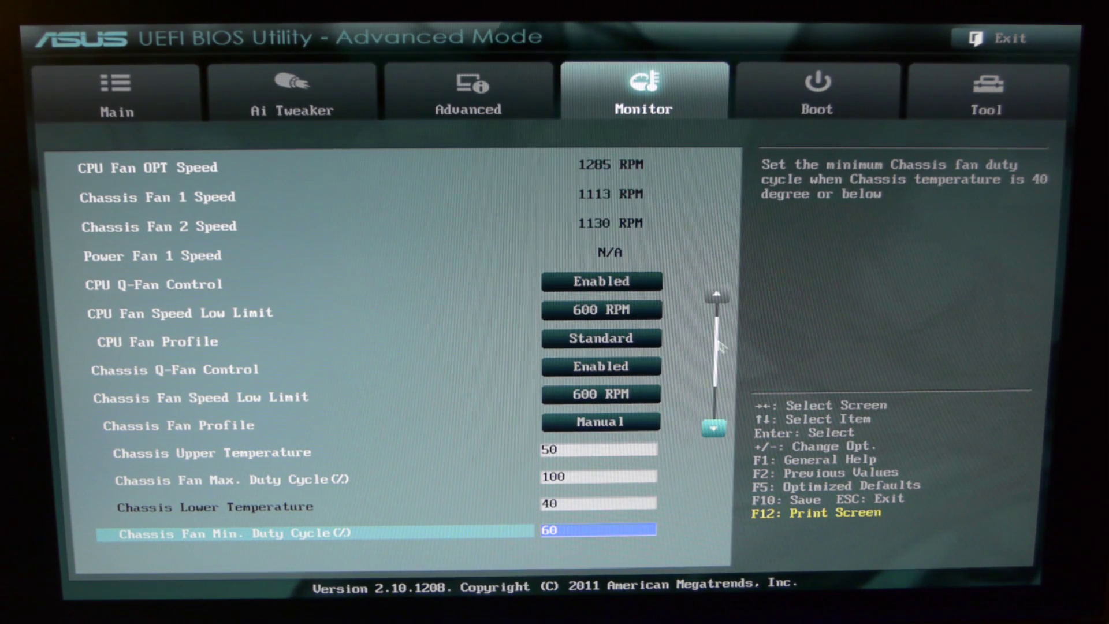
{"action": "left_click", "coordinate": [714, 428]}
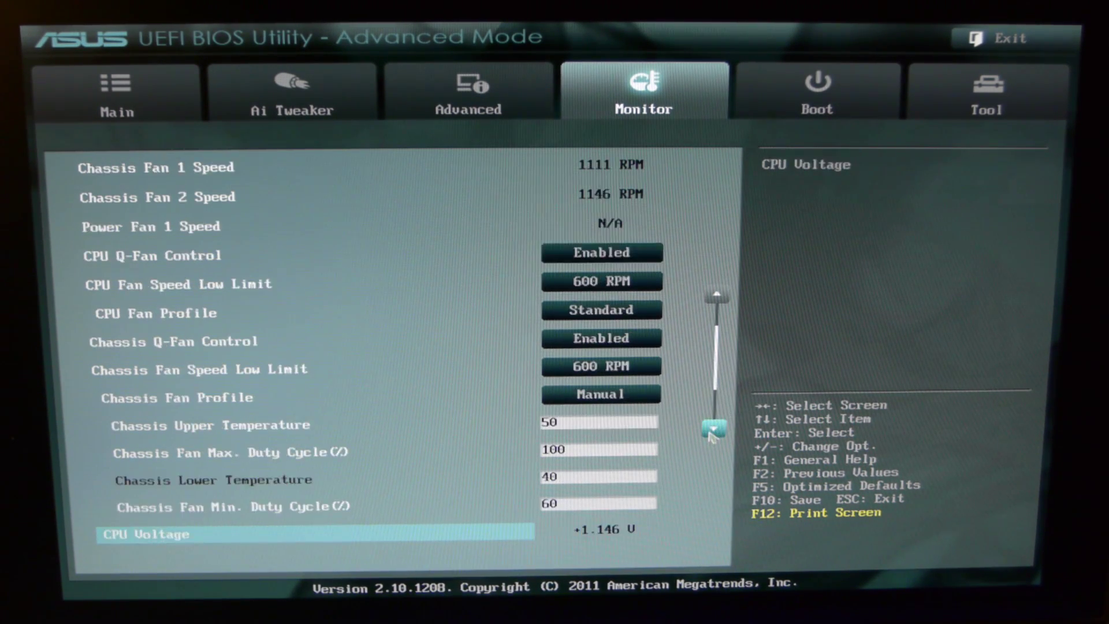
{"action": "left_click", "coordinate": [714, 428]}
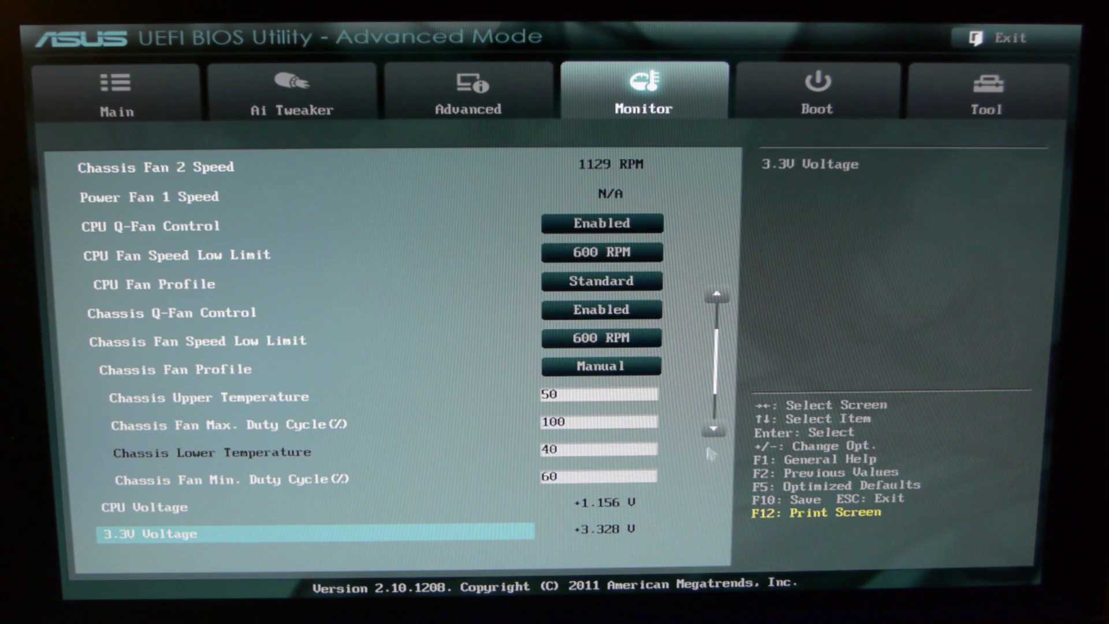
{"action": "left_click", "coordinate": [716, 431]}
Step: Scroll the Monitor list down to Anti Surge Support, then back up to the fan speed readings
{"action": "left_click", "coordinate": [716, 430]}
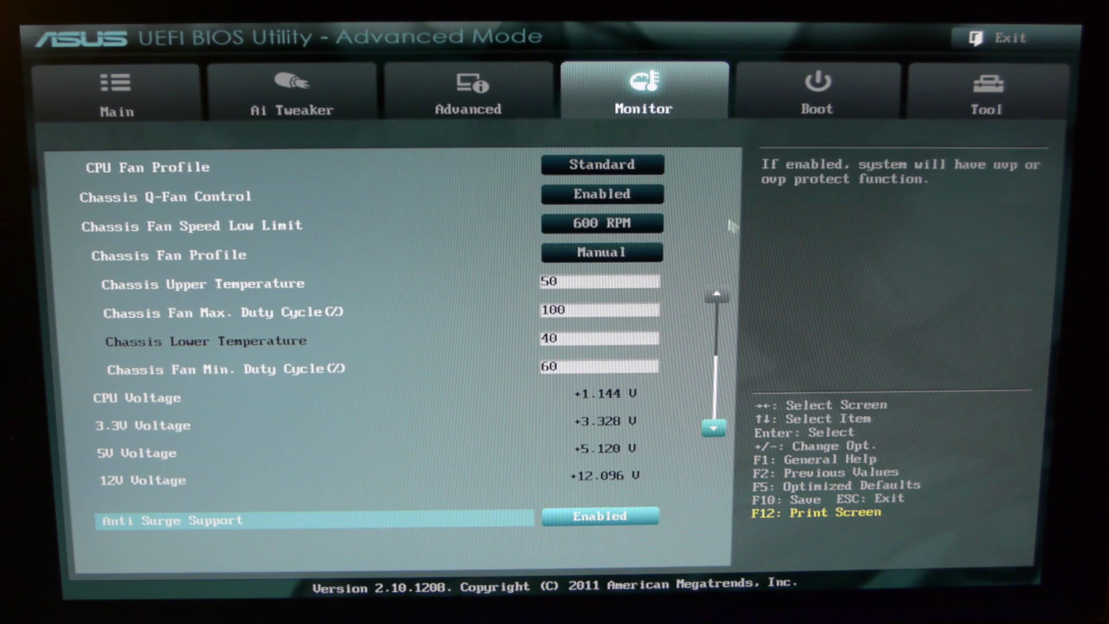
{"action": "left_click", "coordinate": [718, 295]}
{"action": "left_click", "coordinate": [717, 295]}
{"action": "left_click", "coordinate": [717, 294]}
{"action": "left_click", "coordinate": [718, 295]}
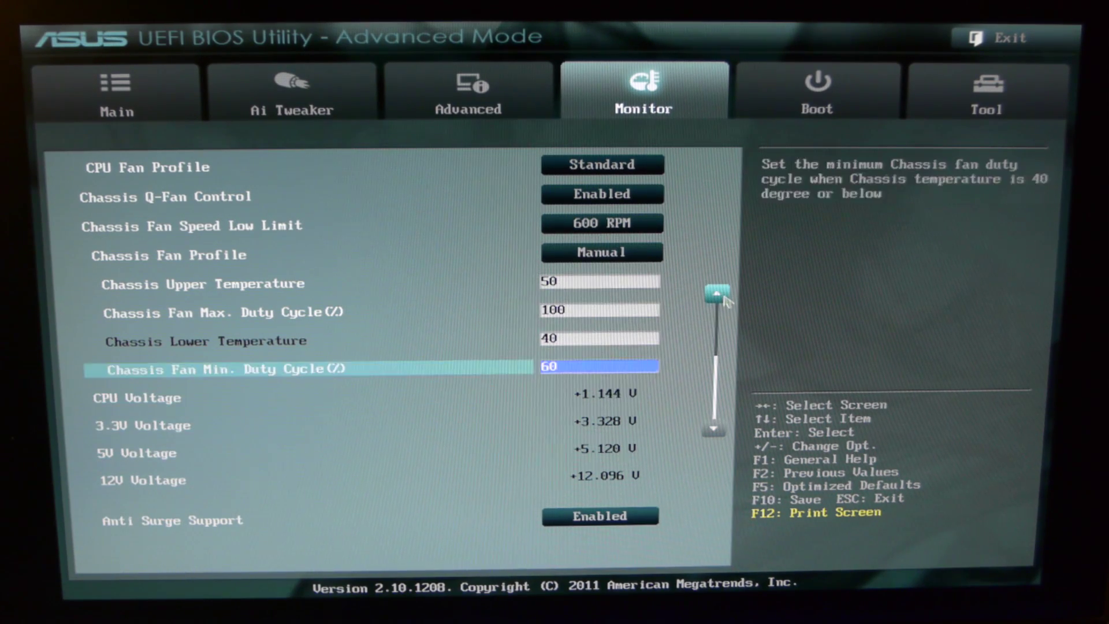
{"action": "left_click", "coordinate": [717, 295]}
{"action": "left_click", "coordinate": [717, 294]}
{"action": "left_click", "coordinate": [718, 295]}
{"action": "left_click", "coordinate": [717, 294]}
{"action": "left_click", "coordinate": [717, 295]}
{"action": "left_click", "coordinate": [718, 295]}
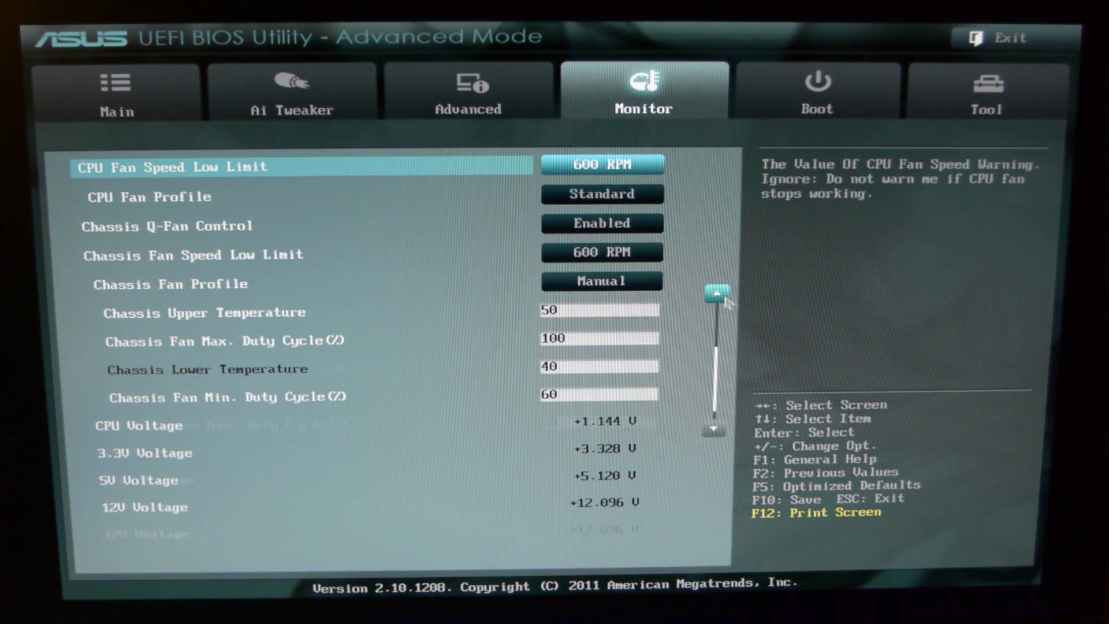
{"action": "left_click", "coordinate": [717, 295]}
{"action": "left_click", "coordinate": [718, 295]}
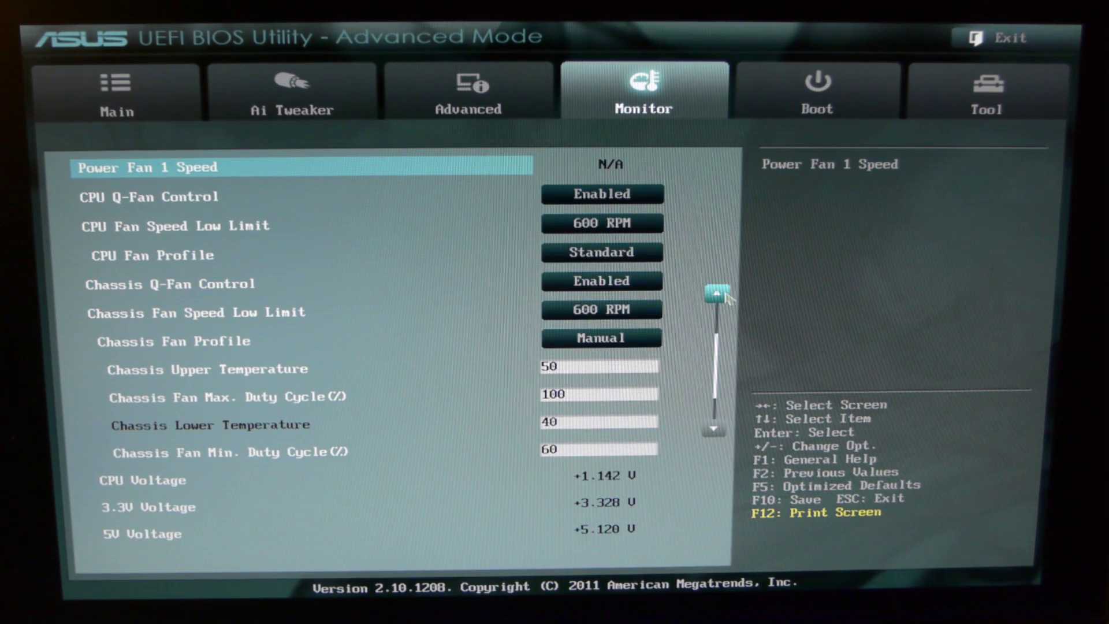
{"action": "left_click", "coordinate": [717, 294]}
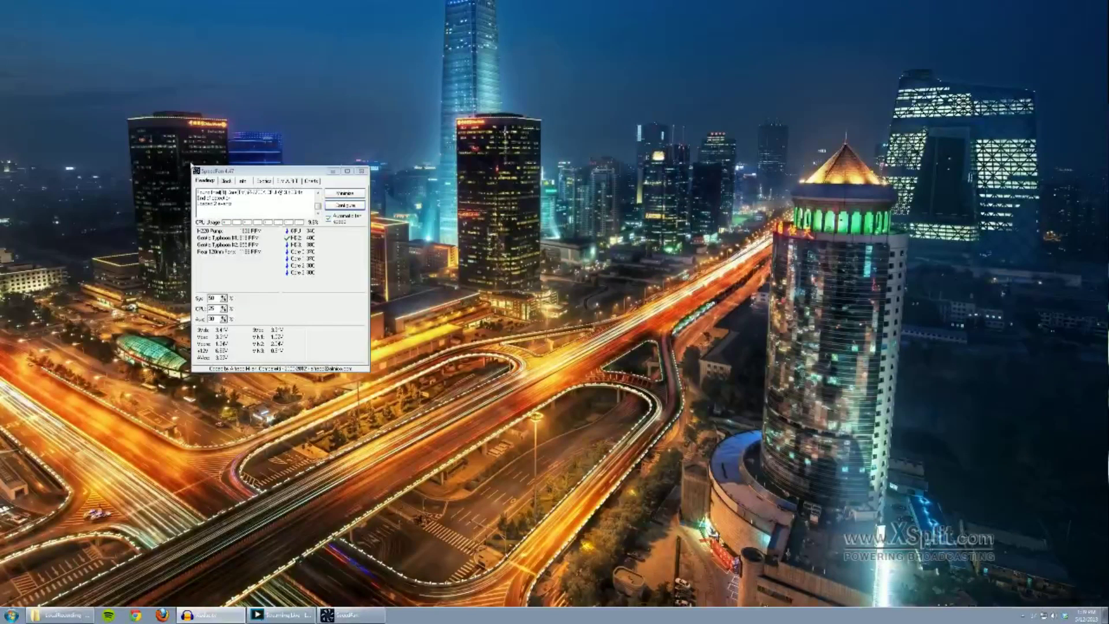
Step: Bring up SpeedFan's Configure dialog on its Advanced page, with no chip selected
{"action": "left_click_drag", "start_coordinate": [222, 173], "coordinate": [225, 178]}
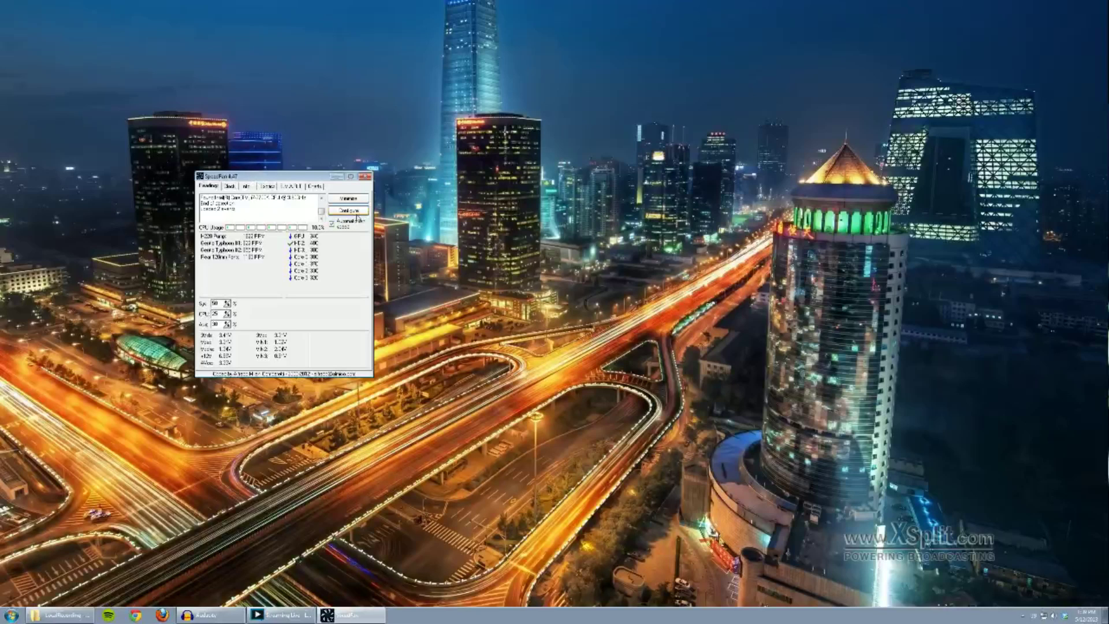
{"action": "left_click", "coordinate": [349, 211]}
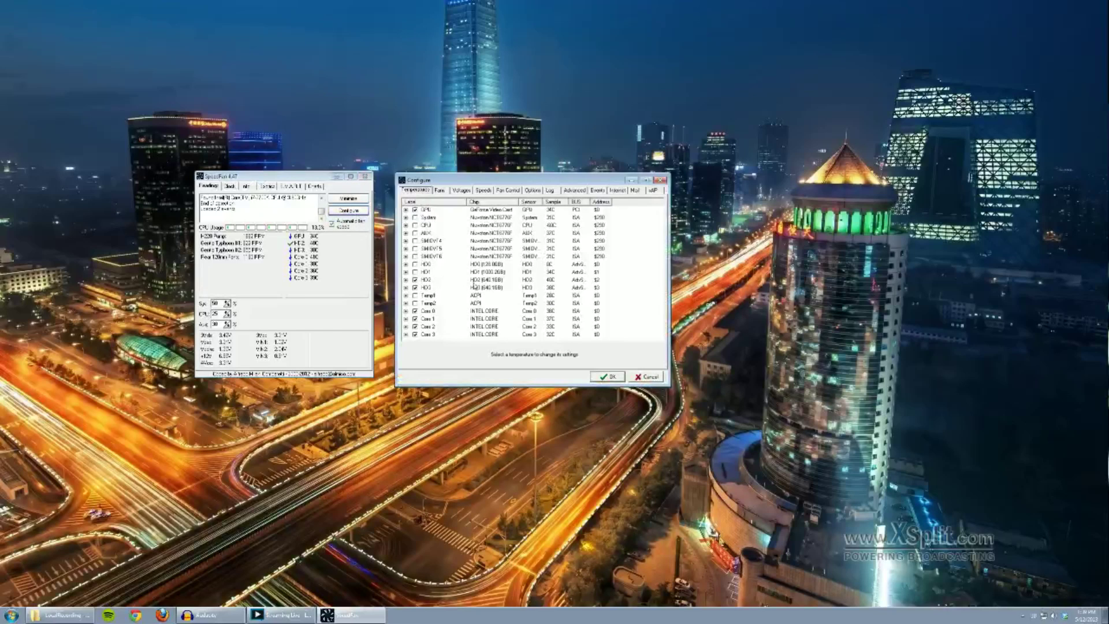
{"action": "left_click", "coordinate": [580, 193]}
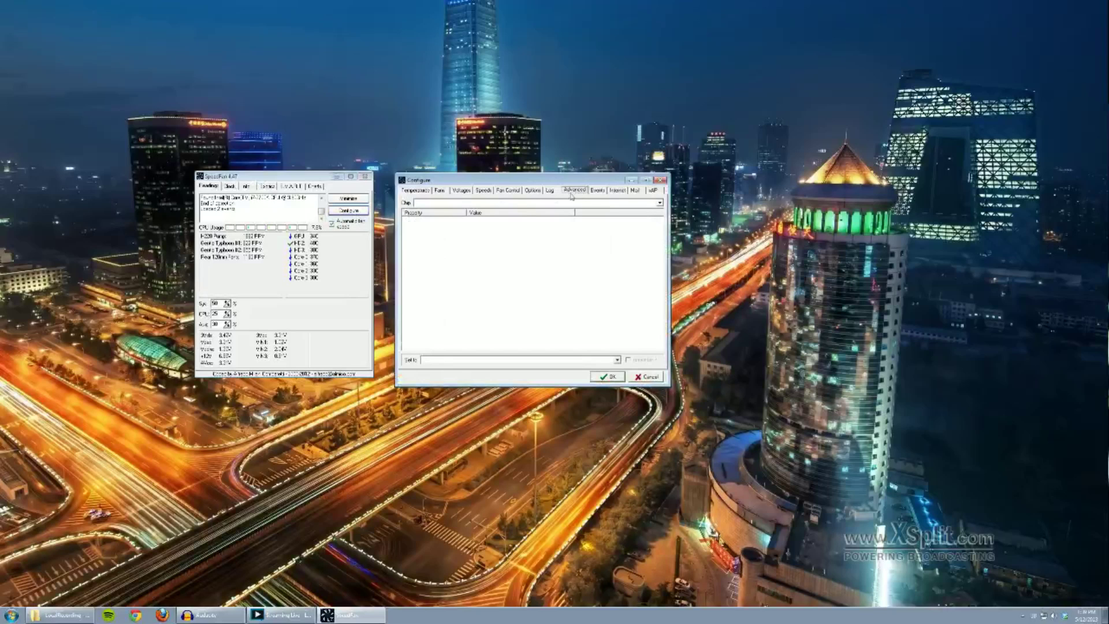
Step: Choose the Nuvoton chip in the Advanced page's Chip list
{"action": "left_click", "coordinate": [436, 203]}
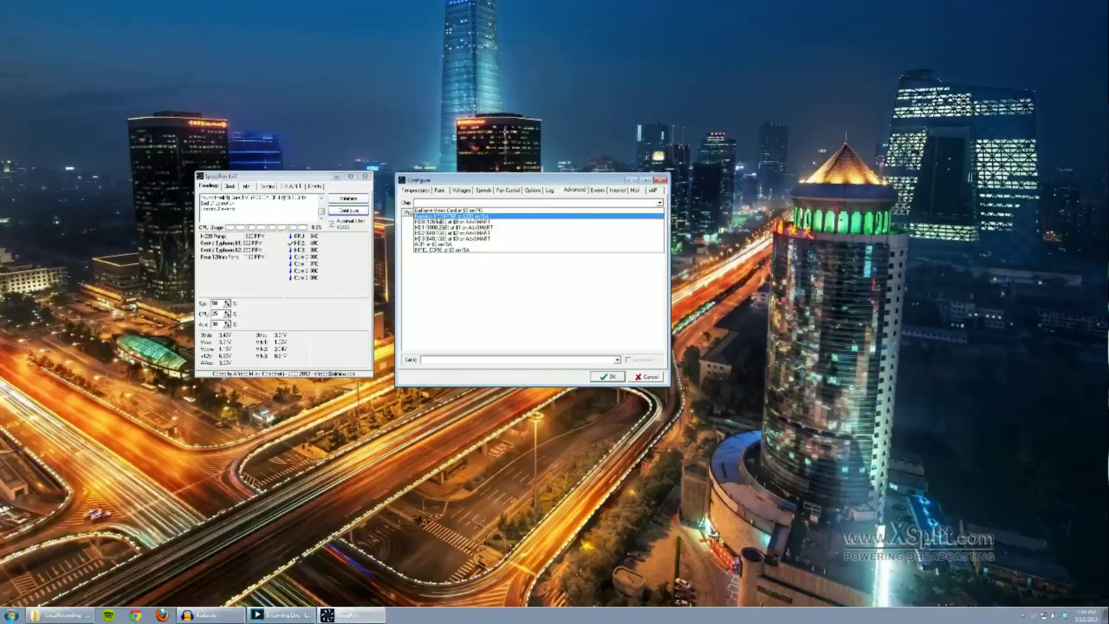
{"action": "left_click", "coordinate": [438, 216]}
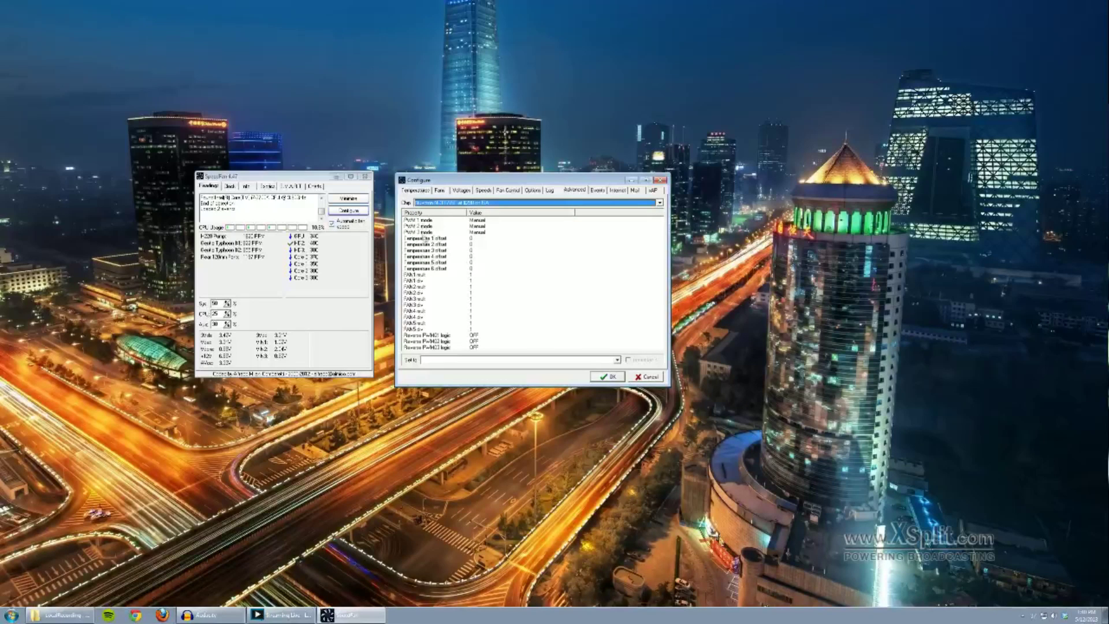
Step: Set the PWM 1 mode property to Manual
{"action": "left_click", "coordinate": [477, 227]}
{"action": "left_click", "coordinate": [477, 232]}
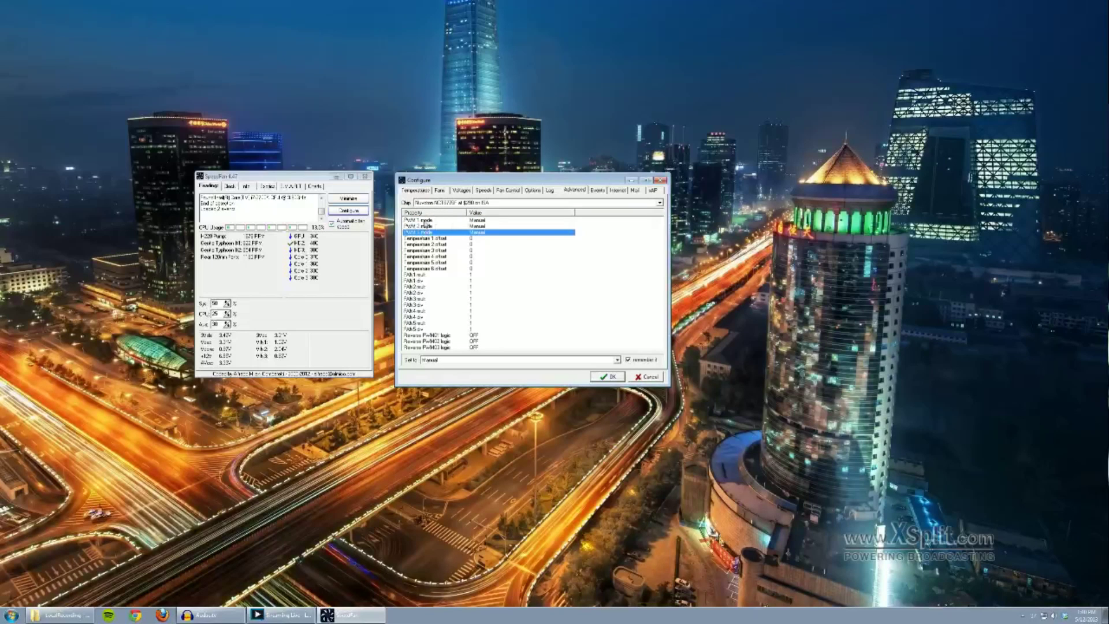
{"action": "left_click", "coordinate": [430, 226]}
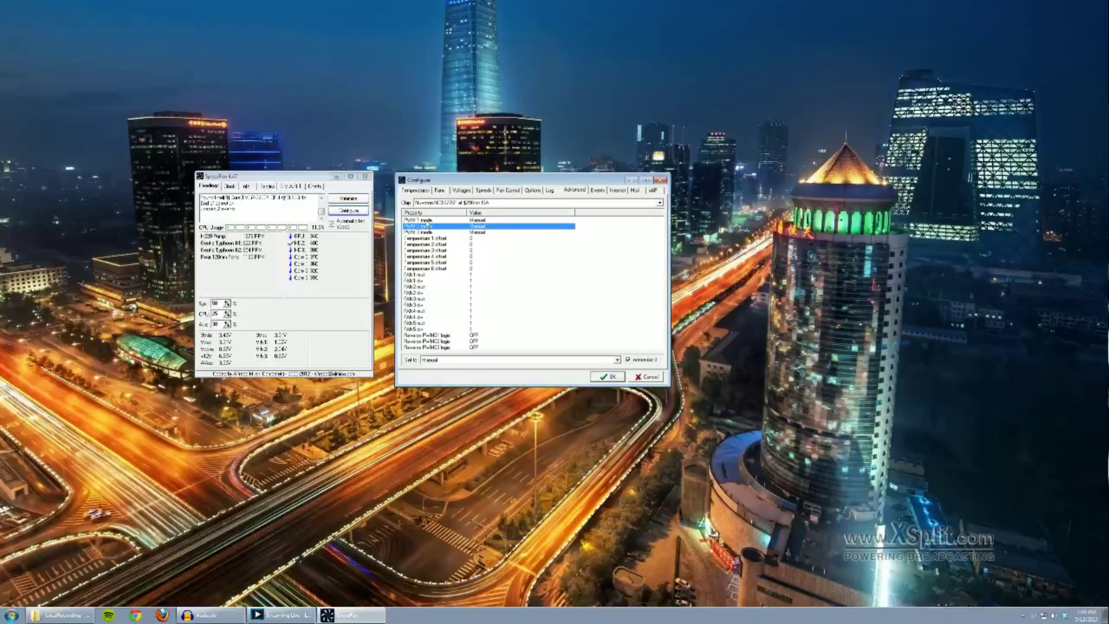
{"action": "left_click", "coordinate": [428, 220]}
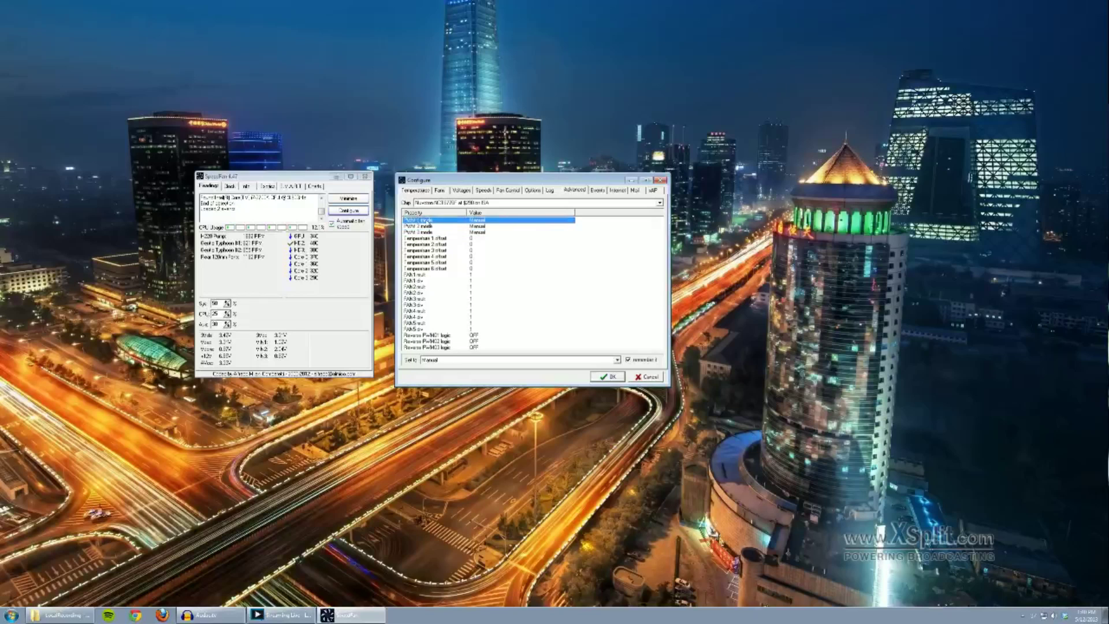
{"action": "left_click", "coordinate": [429, 227]}
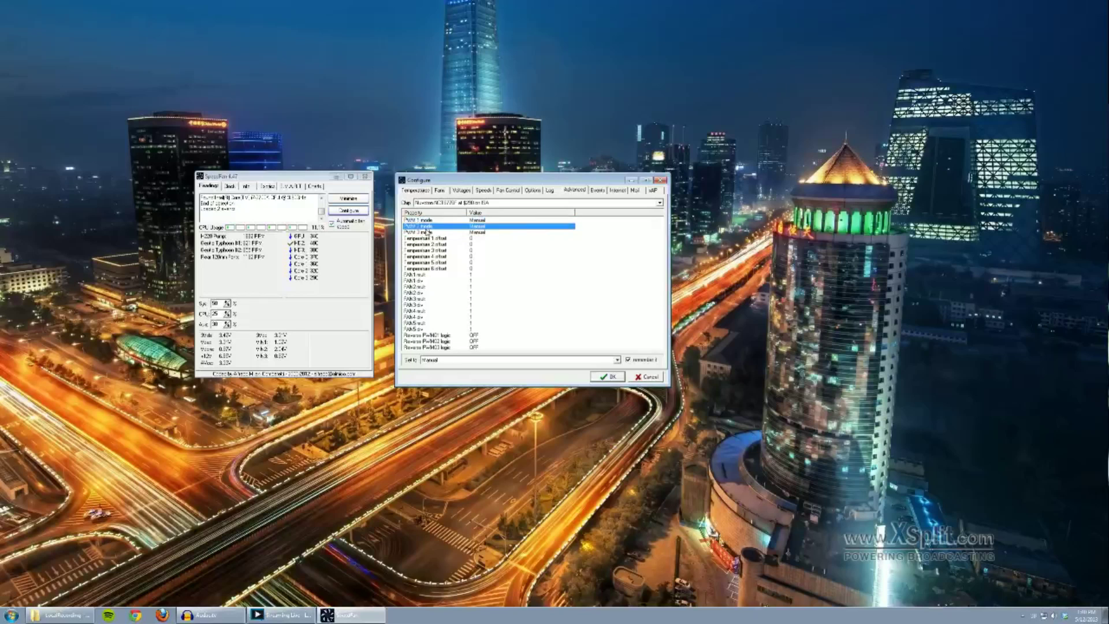
{"action": "left_click", "coordinate": [430, 220]}
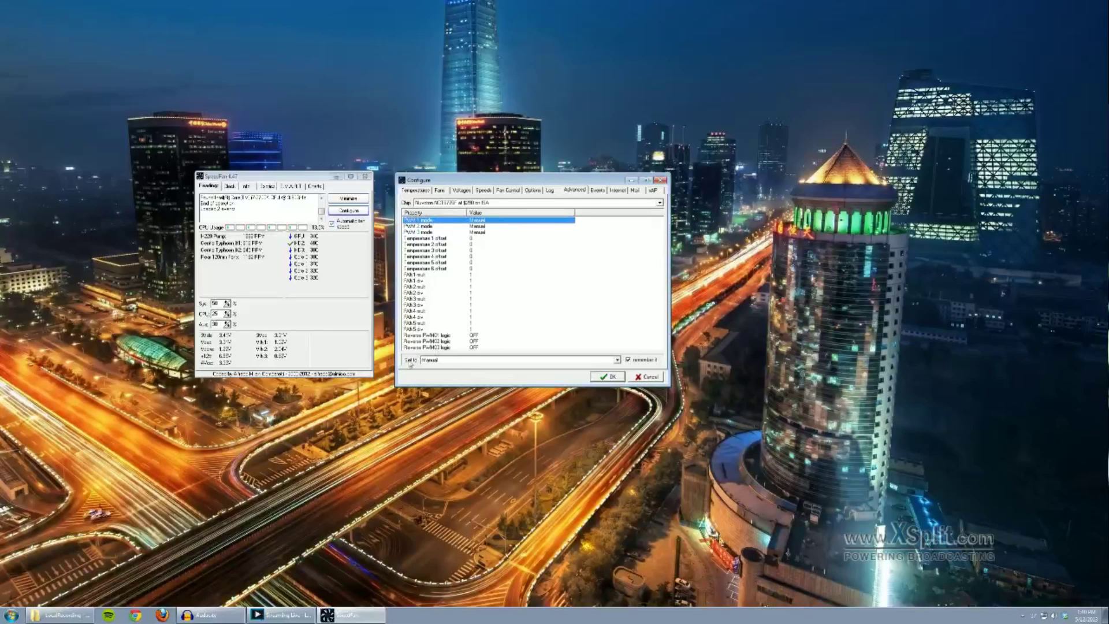
{"action": "left_click", "coordinate": [437, 366]}
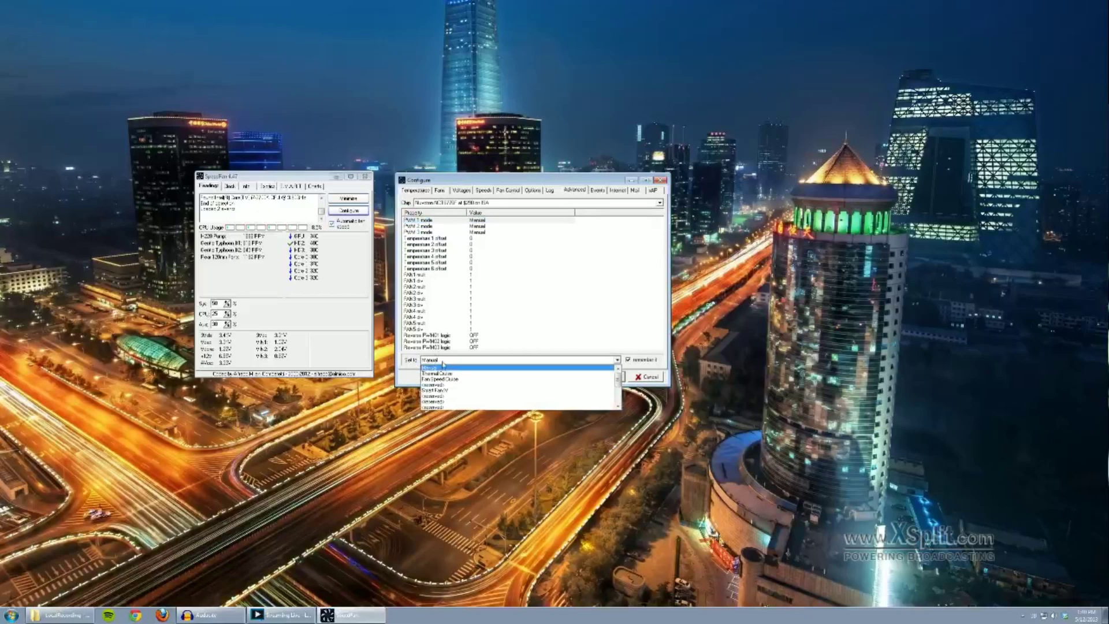
{"action": "left_click", "coordinate": [444, 371]}
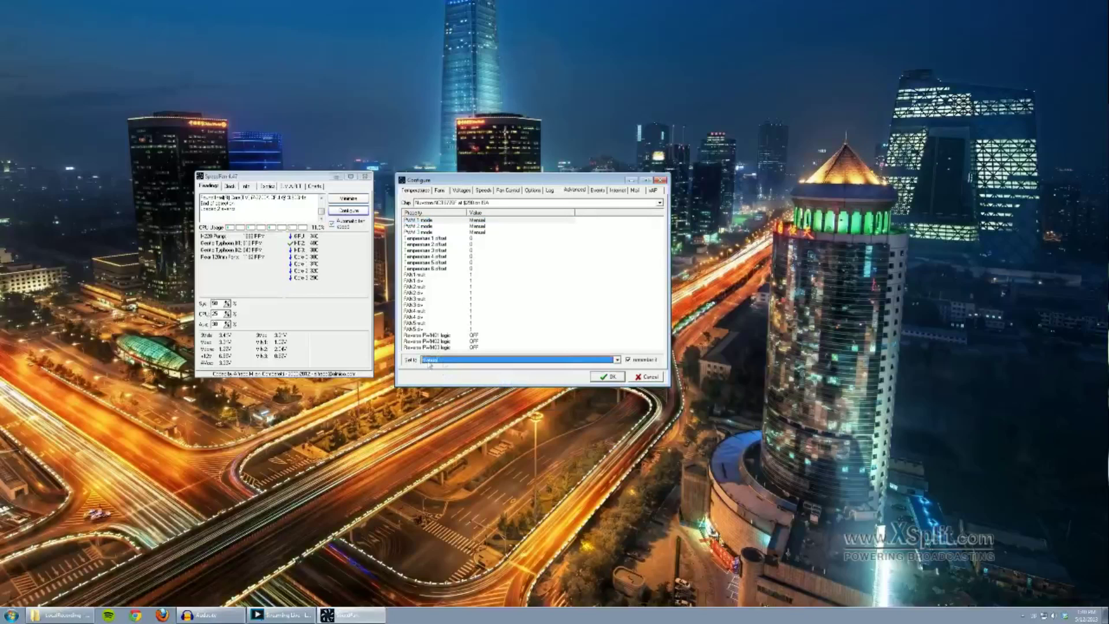
{"action": "left_click", "coordinate": [430, 363]}
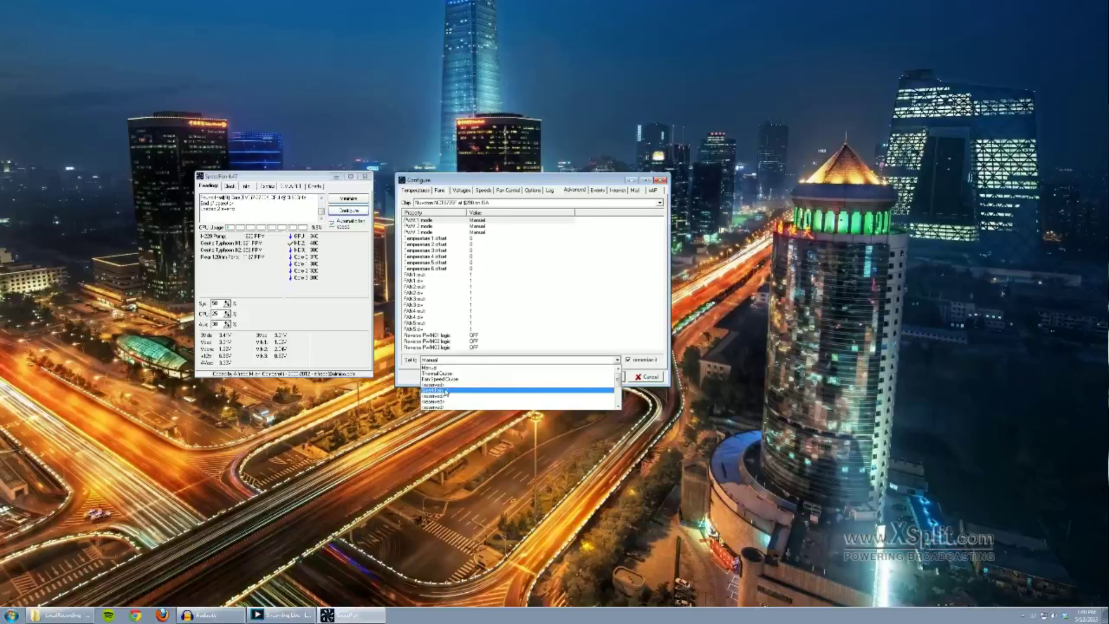
{"action": "left_click", "coordinate": [433, 368]}
Step: Confirm PWM 2 and PWM 3 modes are also Manual, then close Configure with OK
{"action": "left_click", "coordinate": [487, 233]}
{"action": "left_click", "coordinate": [488, 227]}
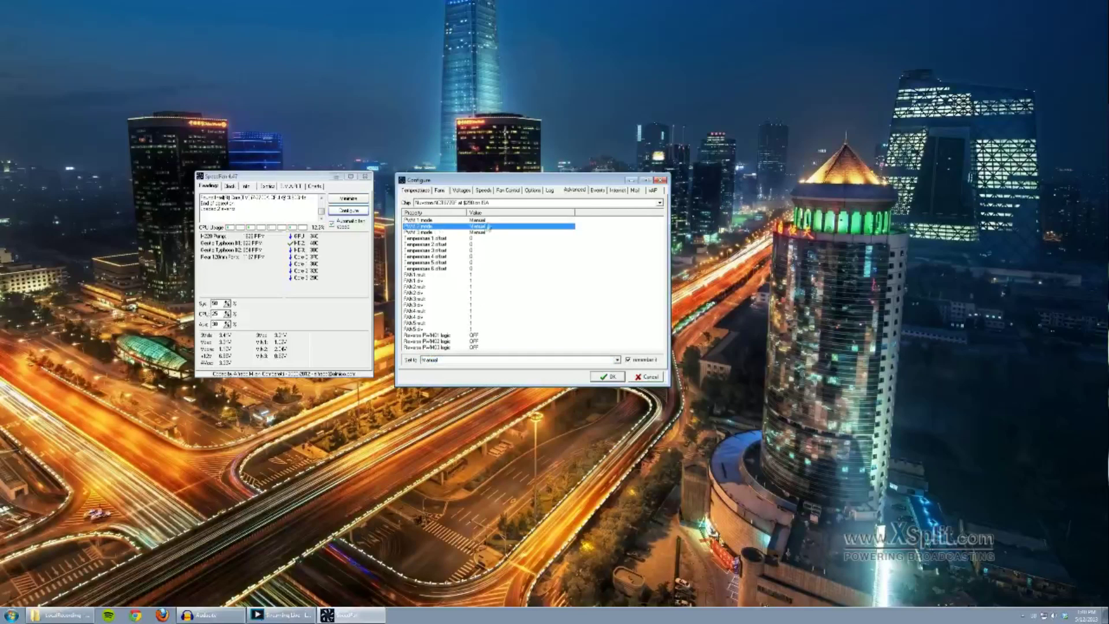
{"action": "left_click", "coordinate": [487, 220]}
{"action": "left_click", "coordinate": [488, 226]}
{"action": "left_click", "coordinate": [487, 232]}
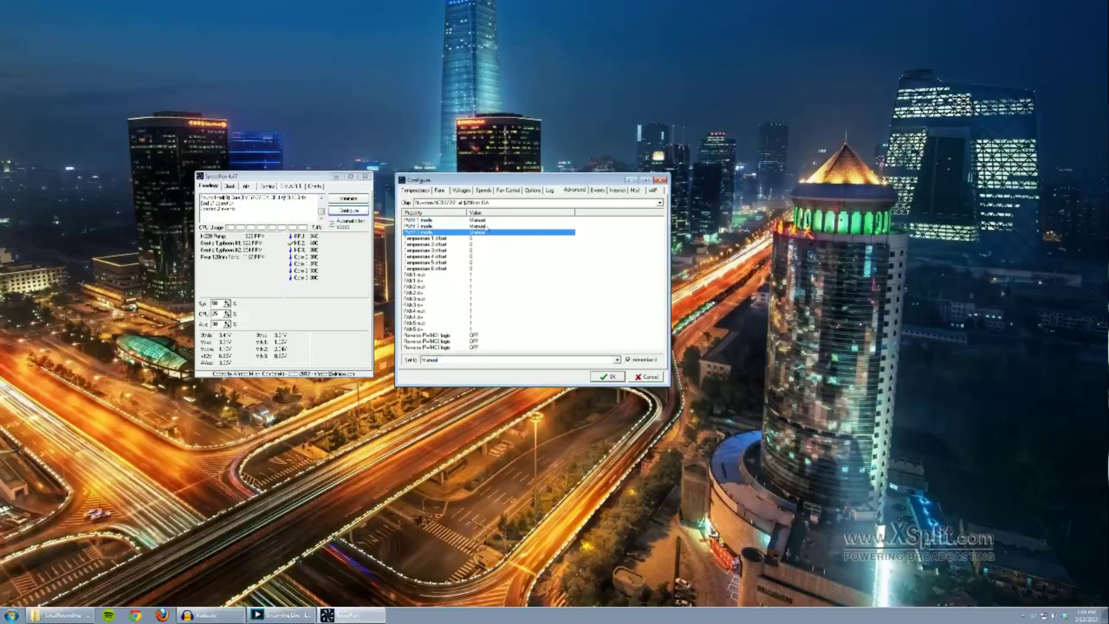
{"action": "left_click", "coordinate": [487, 220]}
{"action": "left_click", "coordinate": [483, 233]}
{"action": "left_click", "coordinate": [612, 377]}
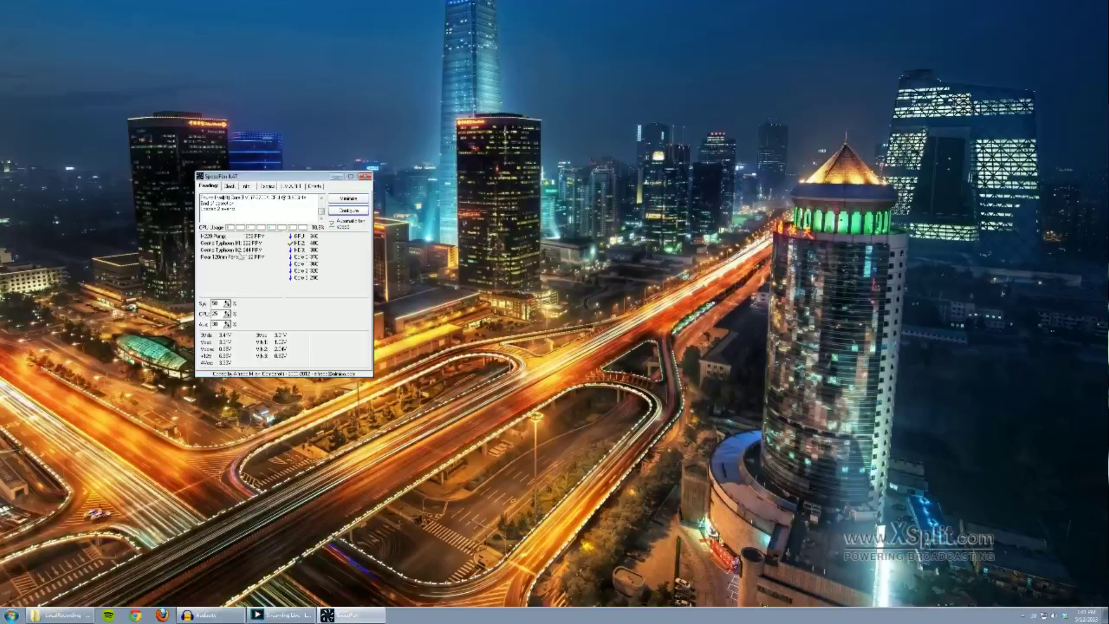
Step: Untick Automatic fan speed in SpeedFan's main window
{"action": "left_click", "coordinate": [334, 224]}
Step: Set both the Sys and CPU fan speeds to 50%
{"action": "double_click", "coordinate": [217, 303]}
{"action": "type", "text": "50"}
{"action": "double_click", "coordinate": [216, 314]}
{"action": "type", "text": "50"}
Step: Fine-tune the CPU fan percentage with the spin arrows, then reopen Configure
{"action": "mouse_move", "coordinate": [248, 247]}
{"action": "left_click", "coordinate": [229, 316]}
{"action": "left_click", "coordinate": [228, 312]}
{"action": "left_click", "coordinate": [347, 210]}
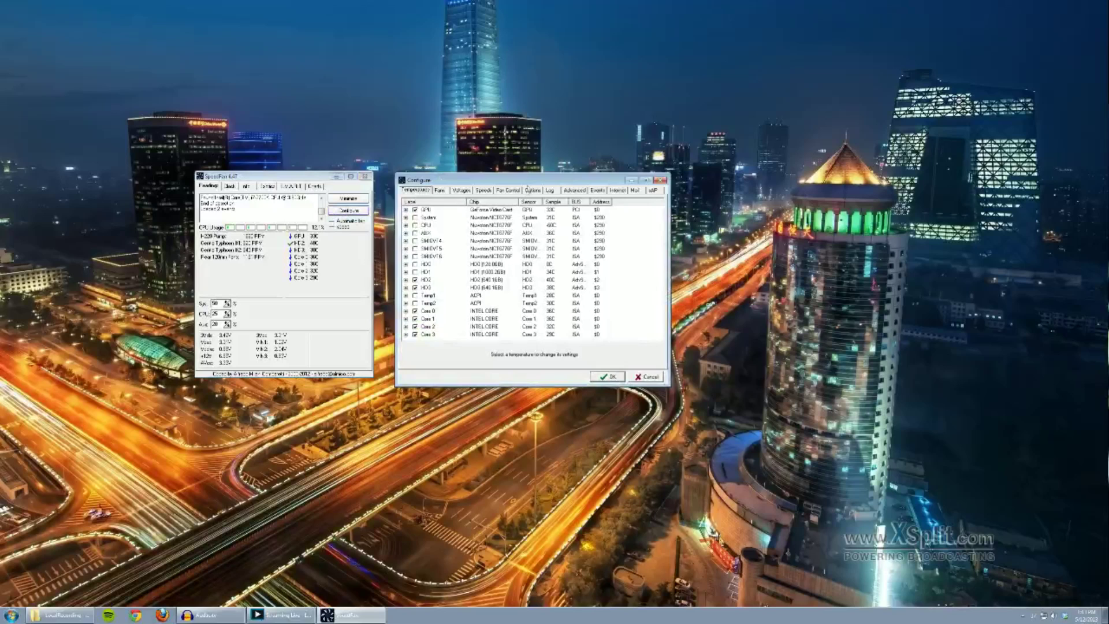
Step: Link the GPU sensor to the CPU fan, with desired 50 °C and warning 60 °C
{"action": "mouse_move", "coordinate": [529, 182]}
{"action": "left_mouse_down"}
{"action": "mouse_move", "coordinate": [510, 225]}
{"action": "mouse_move", "coordinate": [519, 177]}
{"action": "left_mouse_up"}
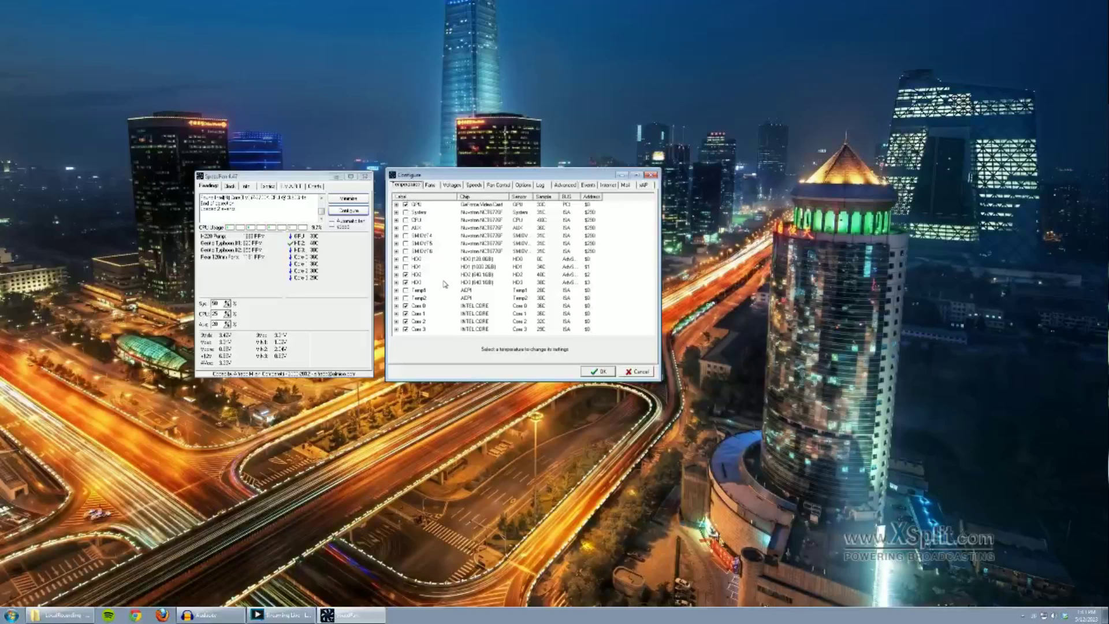
{"action": "left_click", "coordinate": [416, 204]}
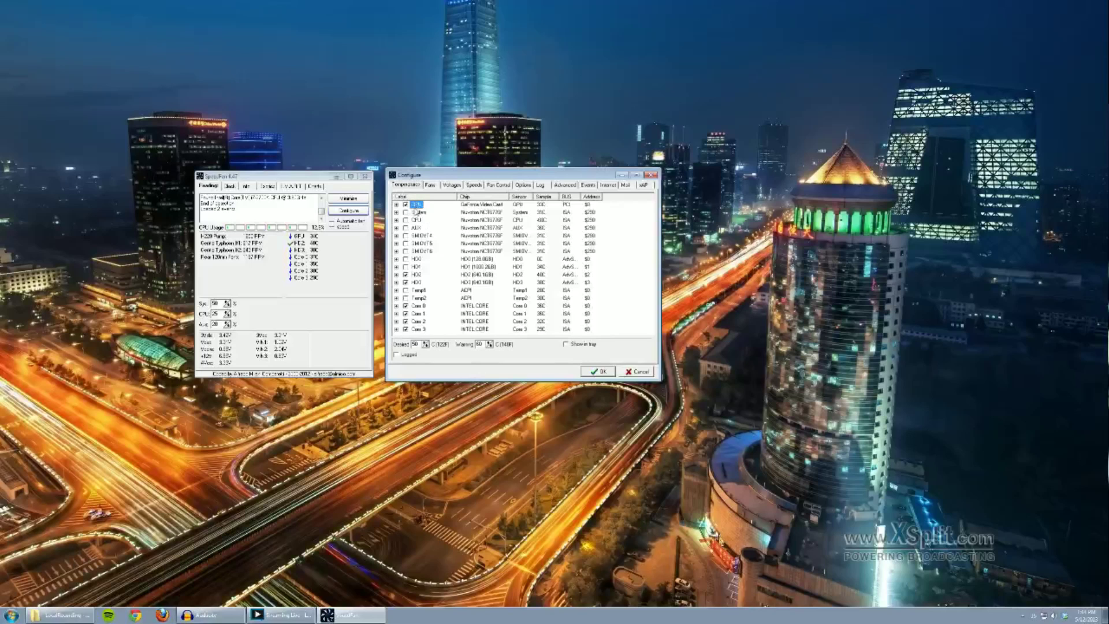
{"action": "left_click", "coordinate": [396, 205]}
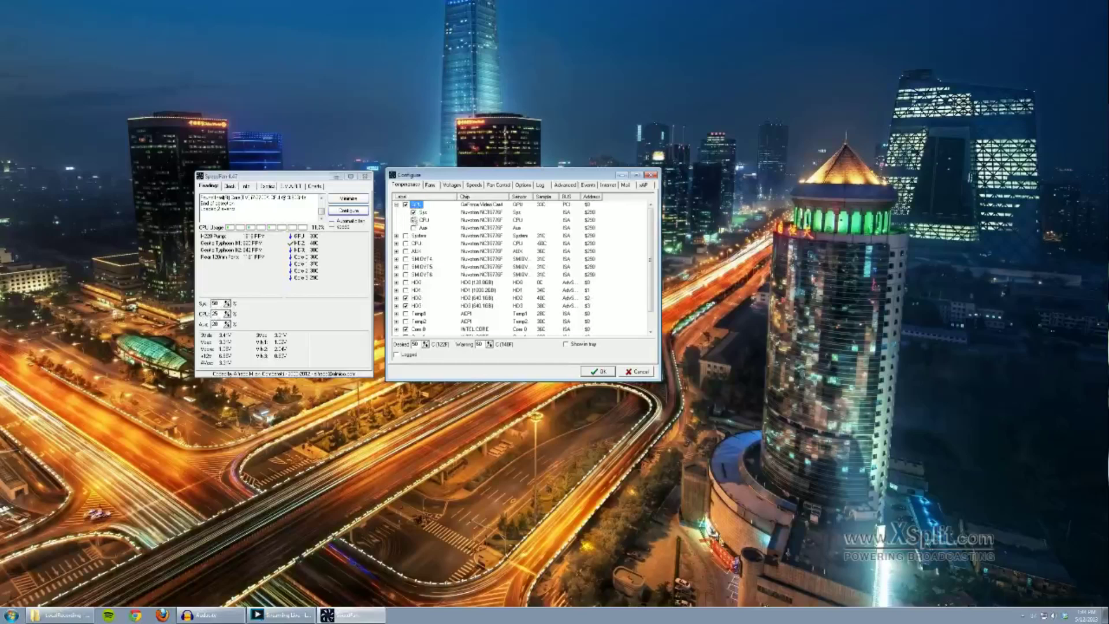
{"action": "left_click", "coordinate": [414, 220]}
{"action": "key", "text": "Tab"}
Step: Collapse GPU, tick the HD2 sensor, and briefly expand then collapse its linked fans
{"action": "left_click", "coordinate": [396, 204]}
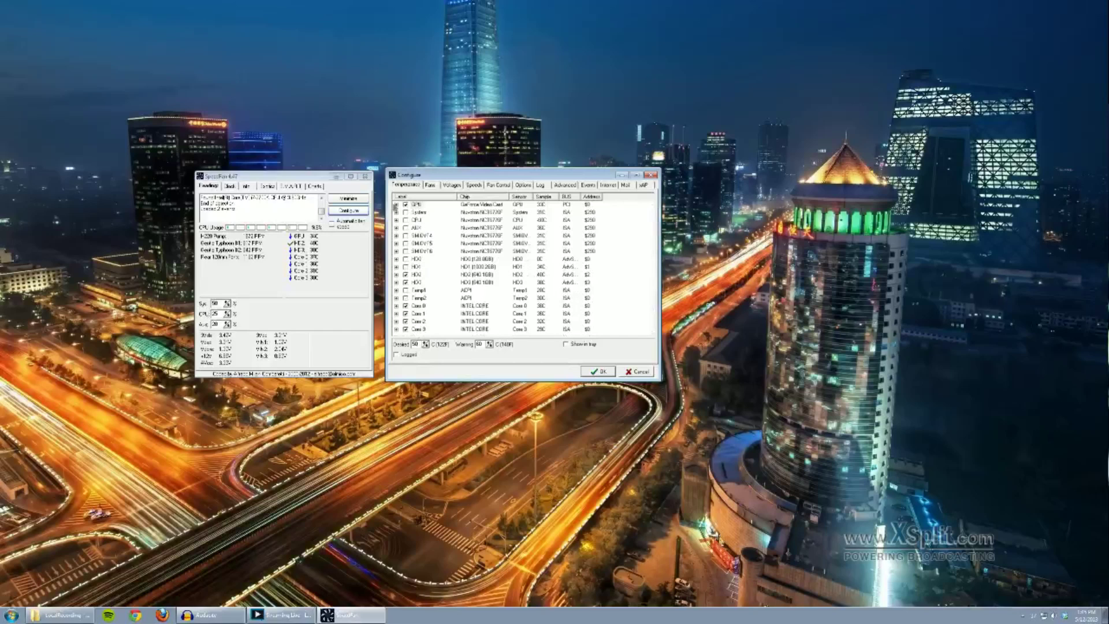
{"action": "left_click", "coordinate": [406, 275]}
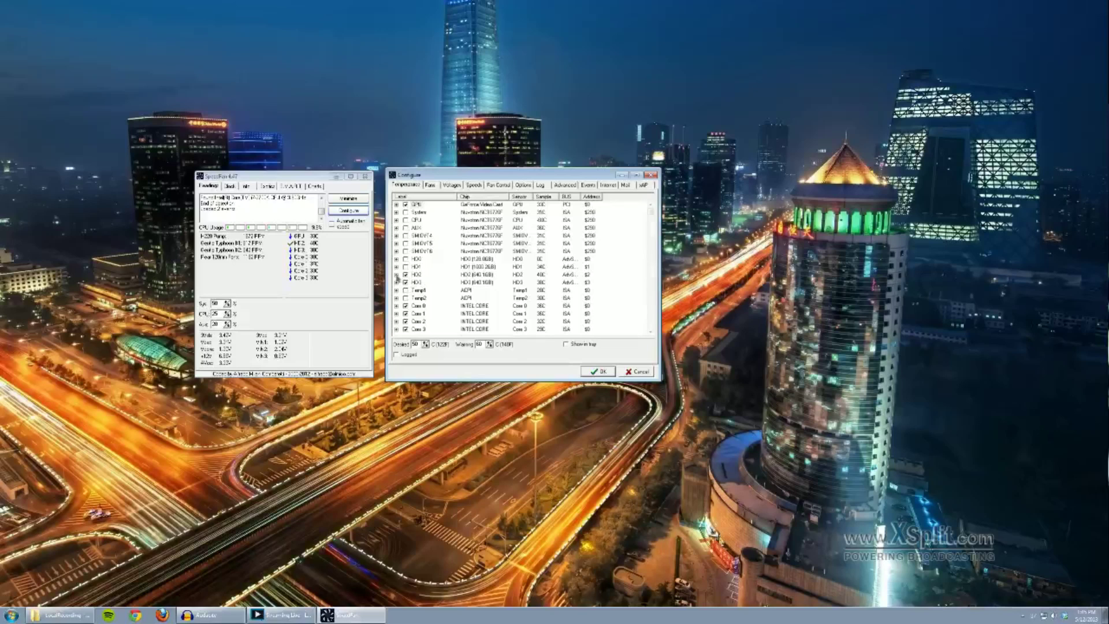
{"action": "left_click", "coordinate": [396, 274]}
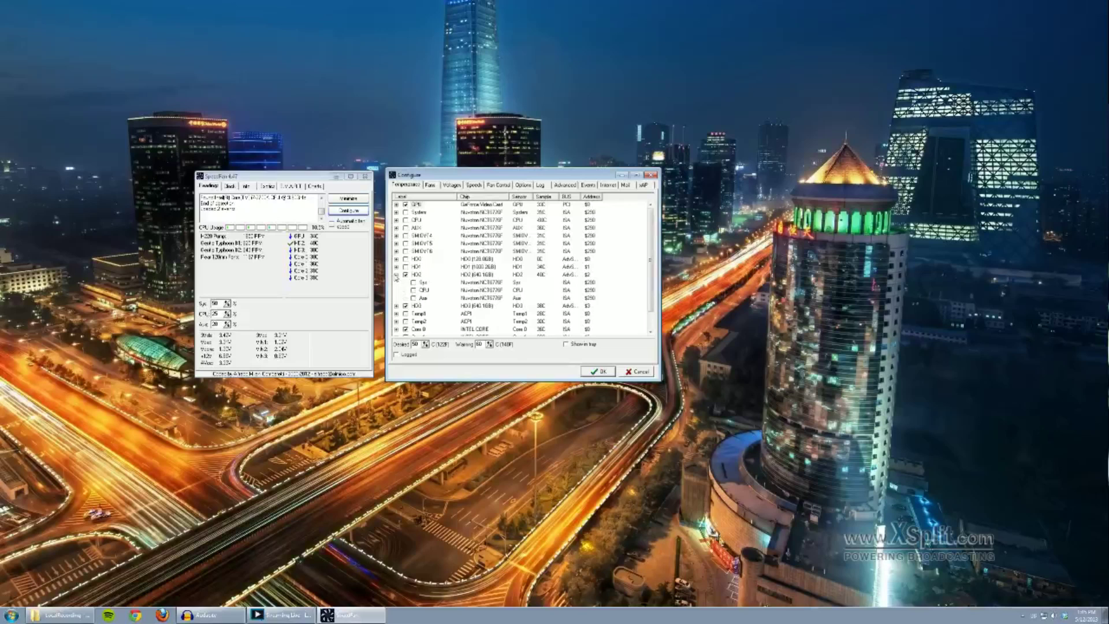
{"action": "left_click", "coordinate": [396, 274]}
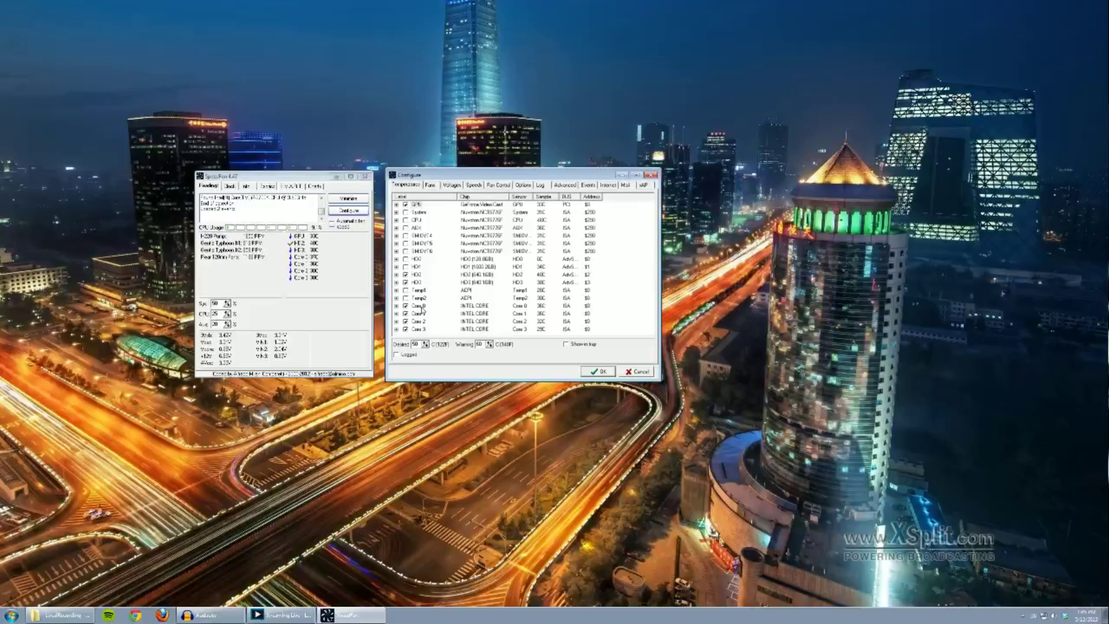
Step: Expand Core 0, Core 1, Core 2 and Core 3 to show their linked fans
{"action": "left_click", "coordinate": [396, 305]}
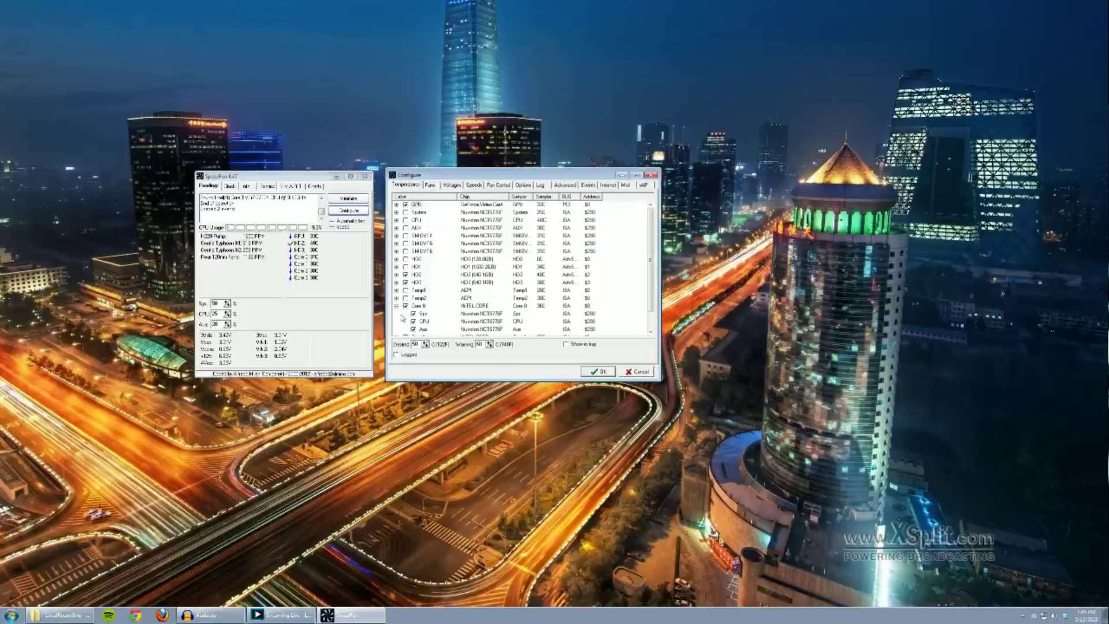
{"action": "scroll", "coordinate": [400, 317], "scroll_direction": "down", "scroll_amount": 2}
{"action": "left_click", "coordinate": [396, 317]}
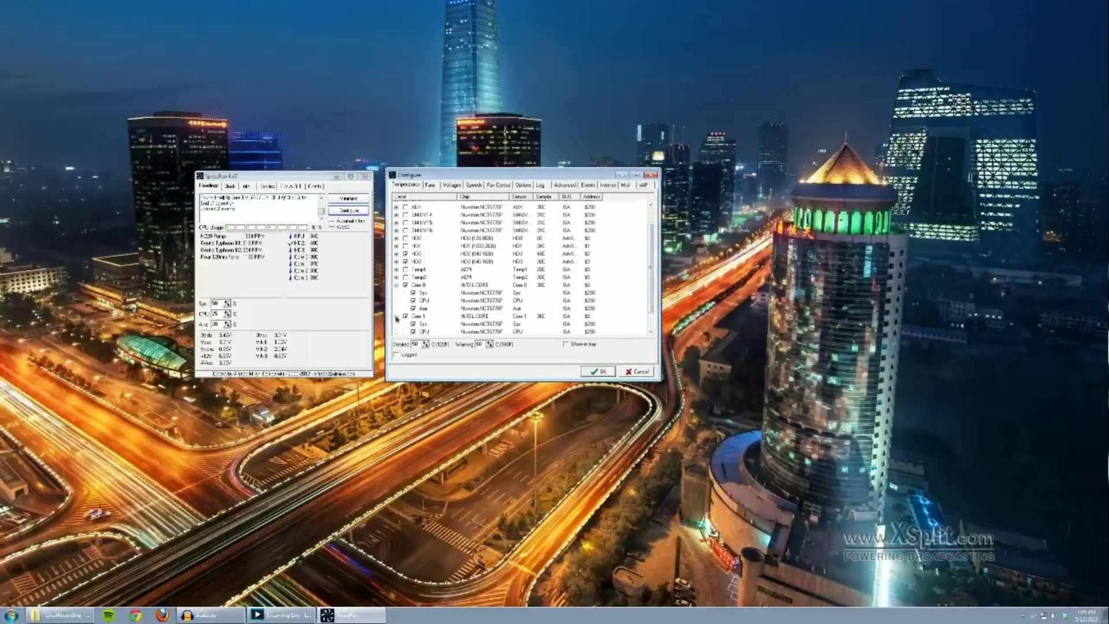
{"action": "scroll", "coordinate": [397, 318], "scroll_direction": "down", "scroll_amount": 1}
{"action": "left_click", "coordinate": [397, 324]}
{"action": "scroll", "coordinate": [397, 325], "scroll_direction": "down", "scroll_amount": 1}
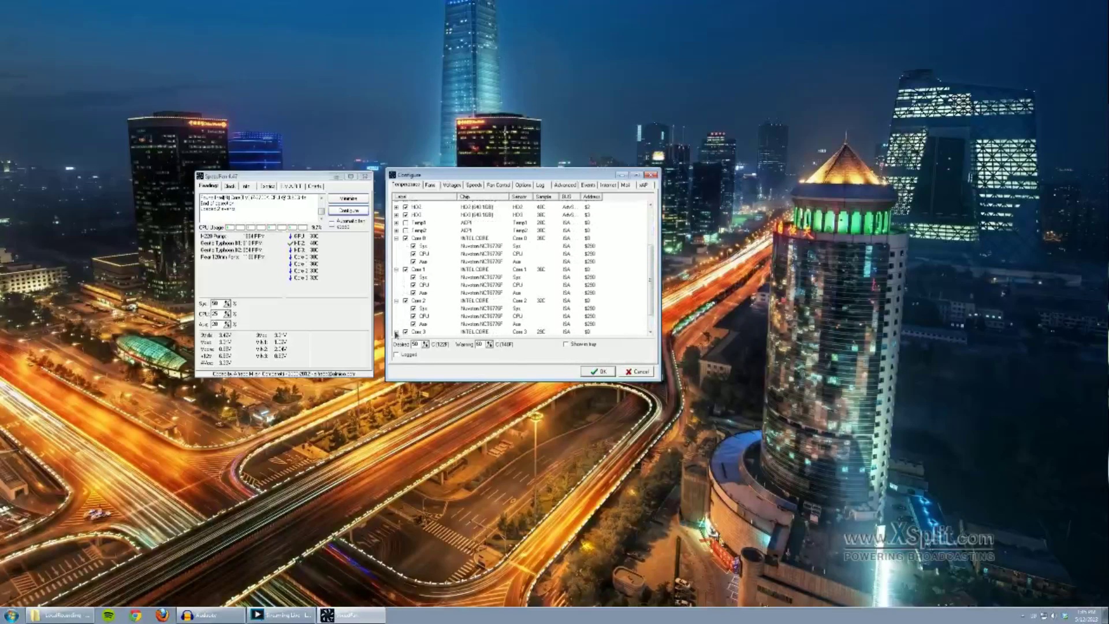
{"action": "left_click", "coordinate": [397, 332]}
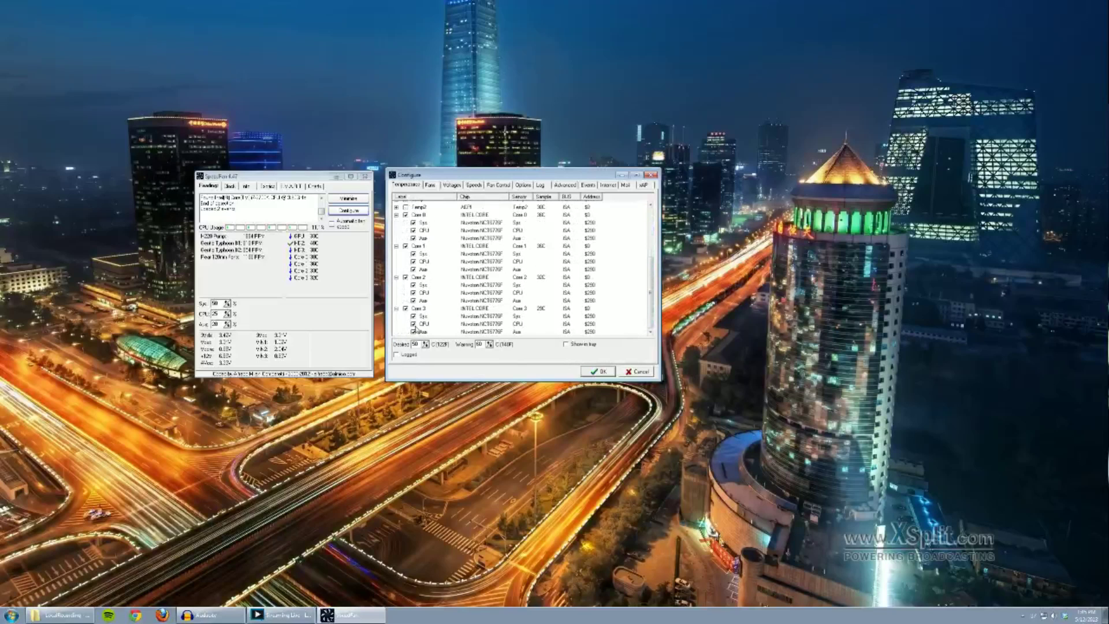
Step: Select each of Core 0–3 in turn to review their desired and warning temperatures
{"action": "left_click", "coordinate": [418, 215]}
{"action": "left_click", "coordinate": [418, 246]}
{"action": "left_click", "coordinate": [418, 215]}
{"action": "left_click", "coordinate": [420, 246]}
{"action": "left_click", "coordinate": [419, 278]}
{"action": "left_click", "coordinate": [418, 308]}
{"action": "left_click", "coordinate": [418, 278]}
{"action": "left_click", "coordinate": [419, 246]}
{"action": "left_click", "coordinate": [419, 215]}
{"action": "left_click", "coordinate": [418, 246]}
Step: Check the Sys and CPU fan links under Cores 1–3, then bring up the Fans list
{"action": "left_click", "coordinate": [423, 262]}
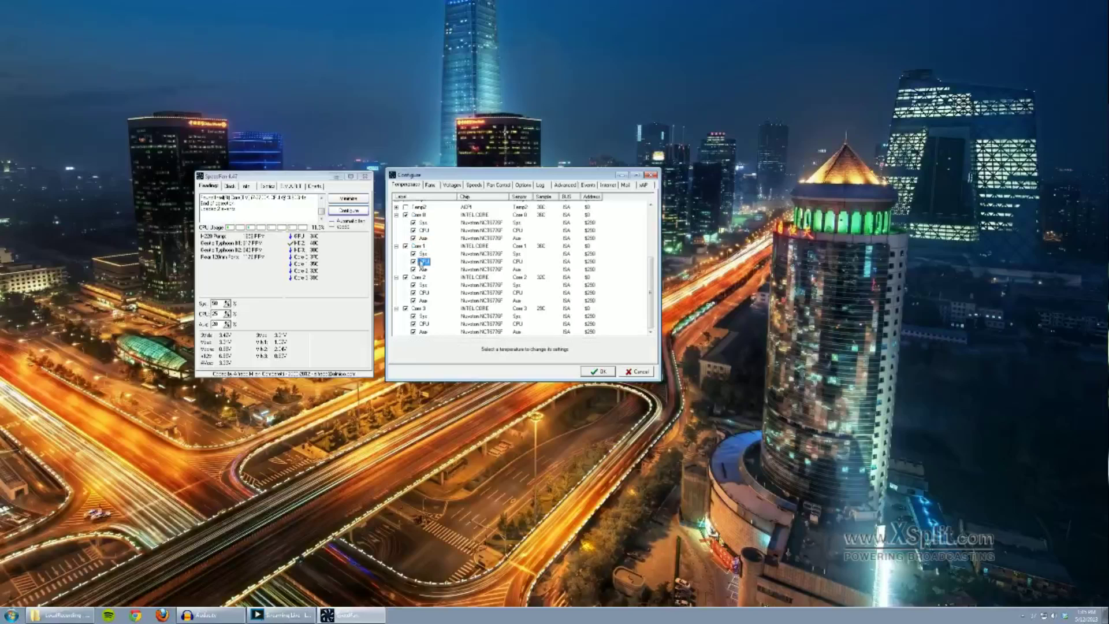
{"action": "left_click", "coordinate": [418, 246]}
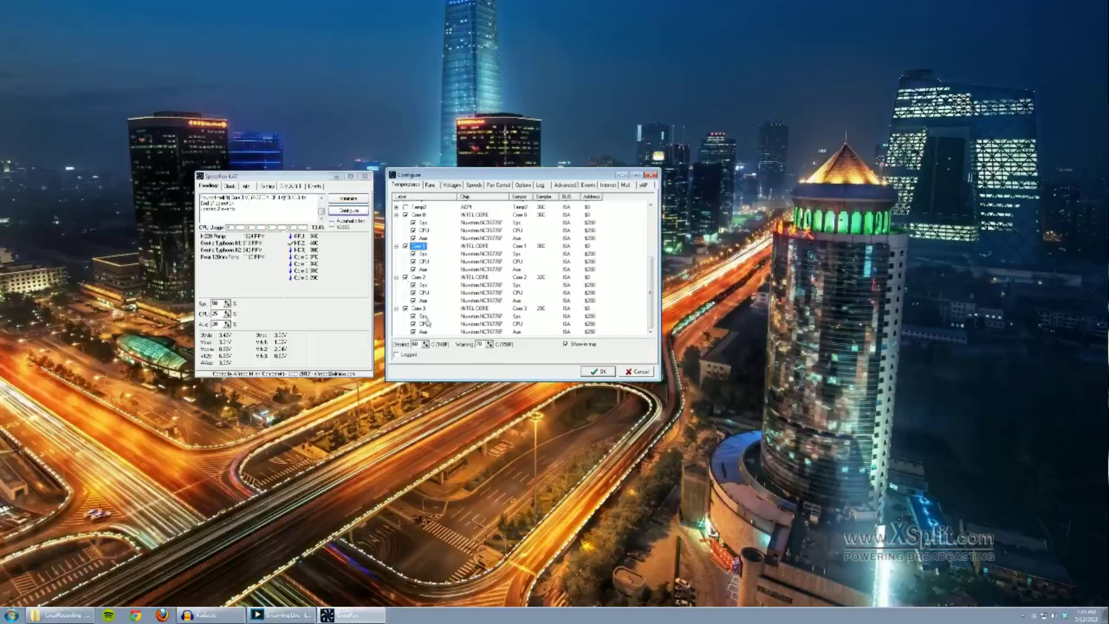
{"action": "left_click", "coordinate": [423, 293]}
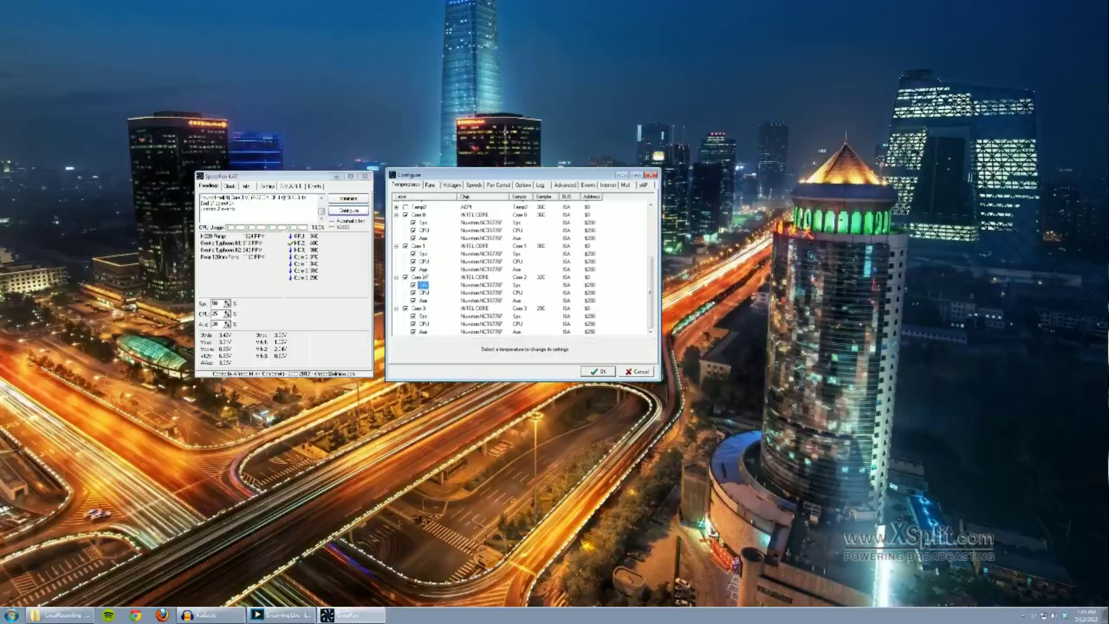
{"action": "left_click", "coordinate": [423, 255]}
{"action": "left_click", "coordinate": [424, 324]}
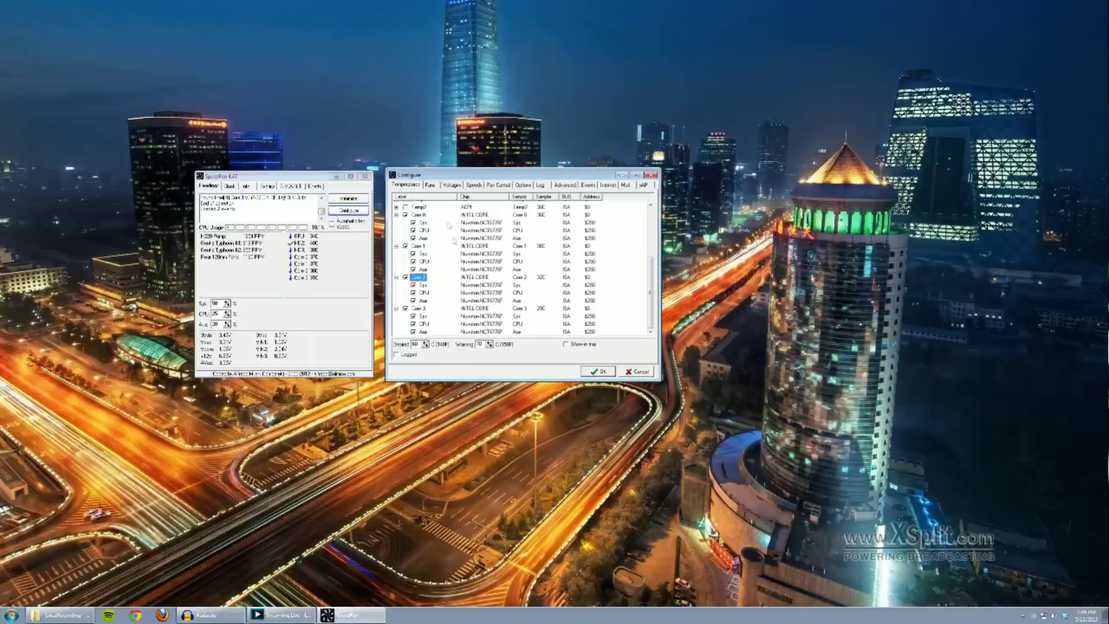
{"action": "left_click", "coordinate": [430, 185]}
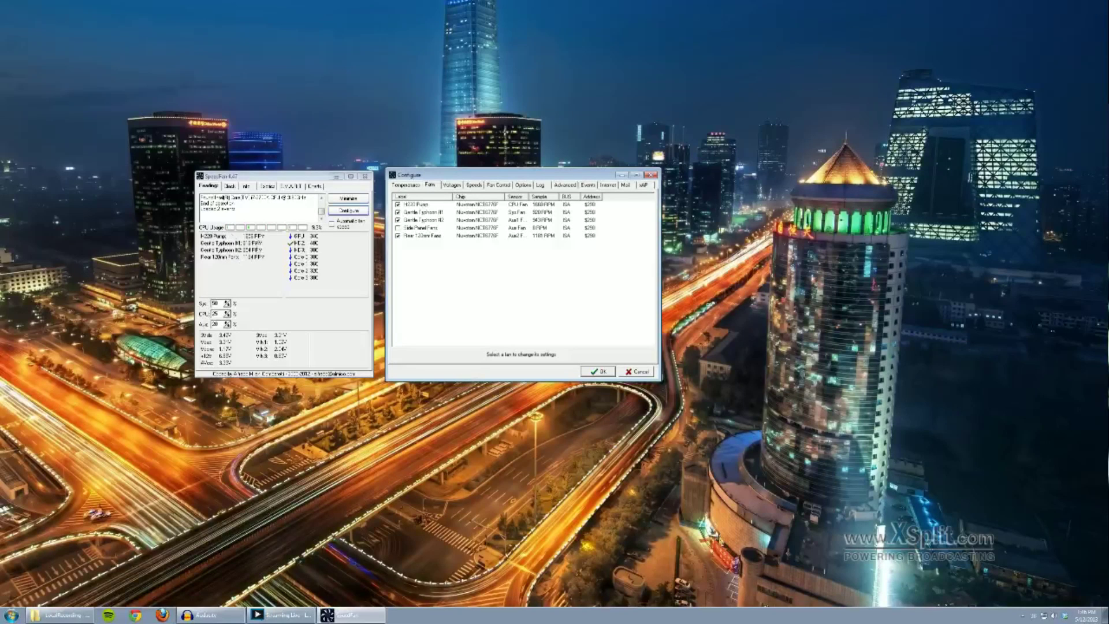
Step: Select through the Gentle Typhoon #1, Gentle Typhoon #2 and Rear 120mm Fans entries to H220 Pump
{"action": "left_click", "coordinate": [418, 211]}
{"action": "left_click", "coordinate": [421, 220]}
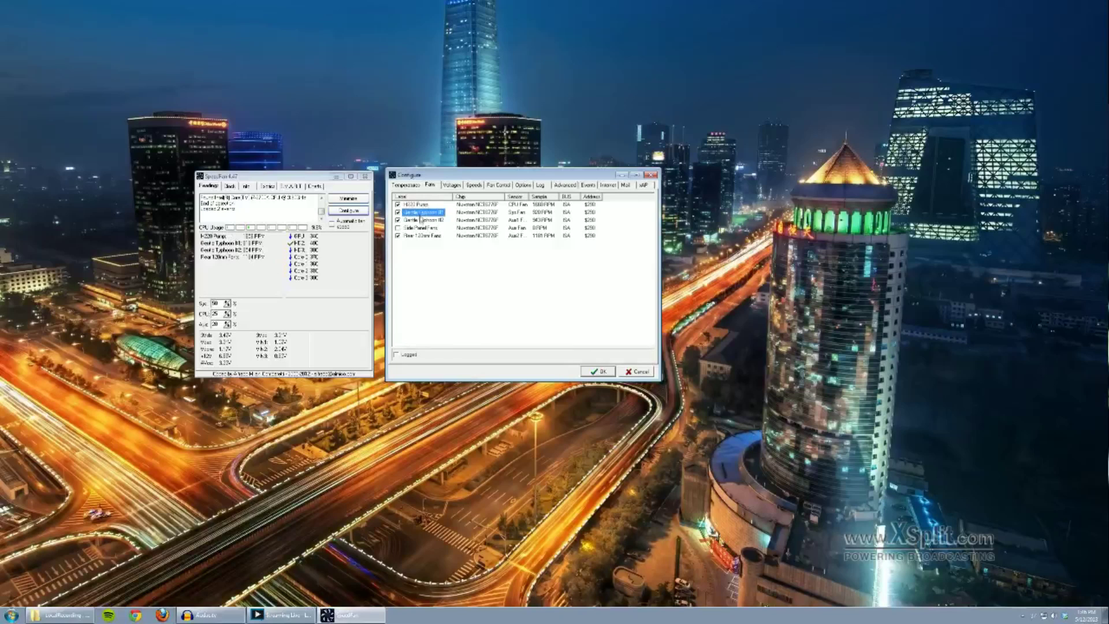
{"action": "left_click", "coordinate": [422, 236]}
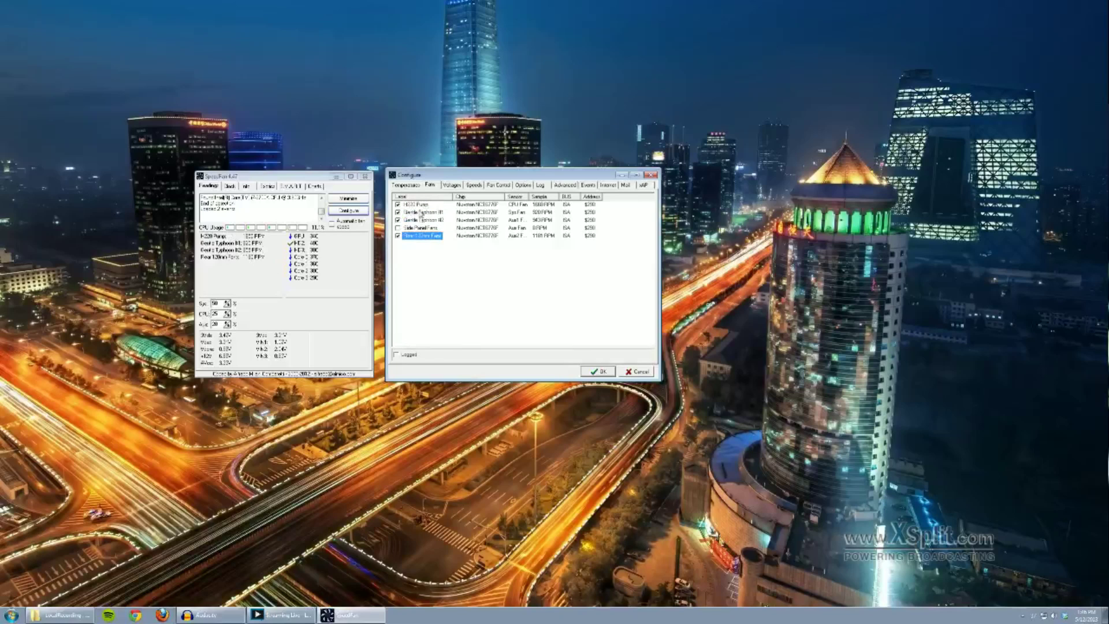
{"action": "left_click", "coordinate": [421, 214]}
{"action": "left_click", "coordinate": [421, 207]}
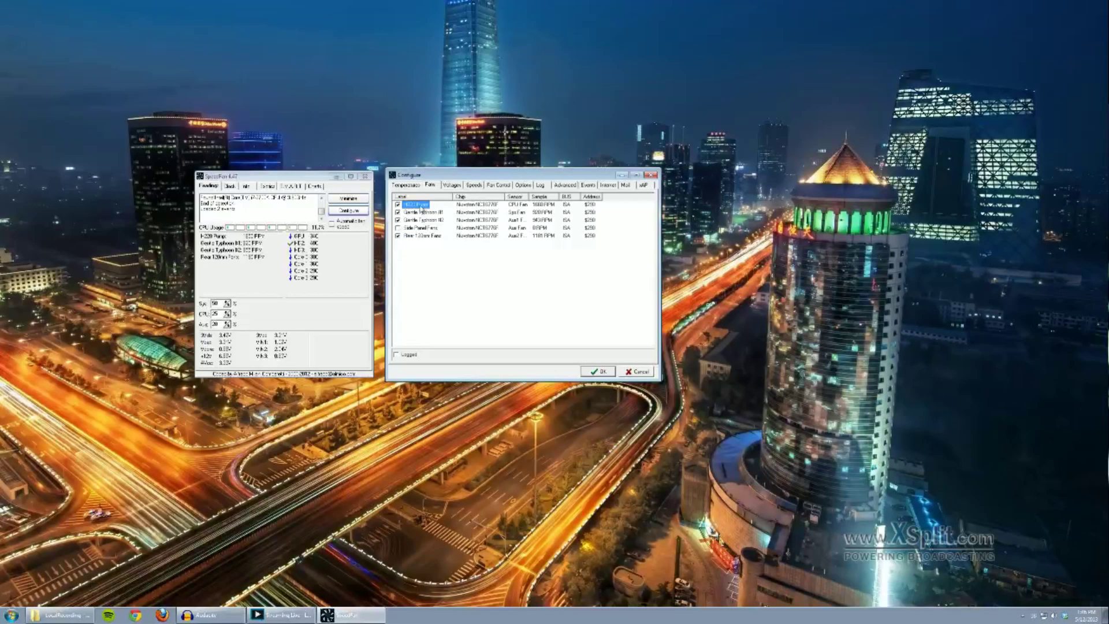
Step: Rename the pump fan's label to 'H220 Pump' and confirm it, then go to the Speeds list
{"action": "left_click", "coordinate": [421, 207]}
{"action": "left_click", "coordinate": [422, 215]}
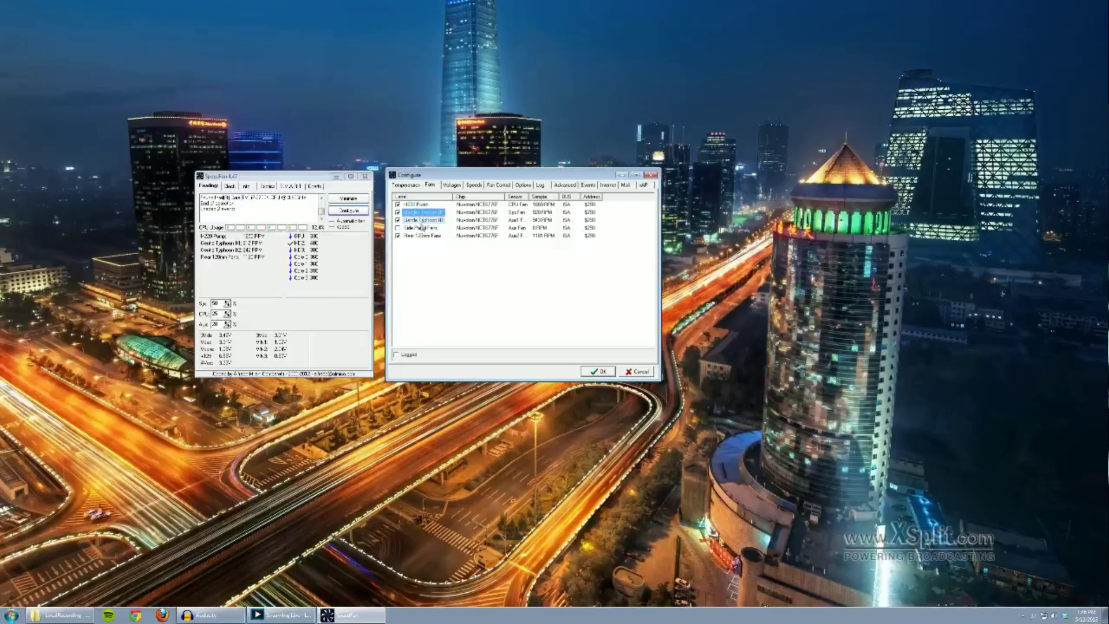
{"action": "left_click", "coordinate": [422, 220]}
{"action": "left_click", "coordinate": [423, 228]}
{"action": "left_click", "coordinate": [422, 205]}
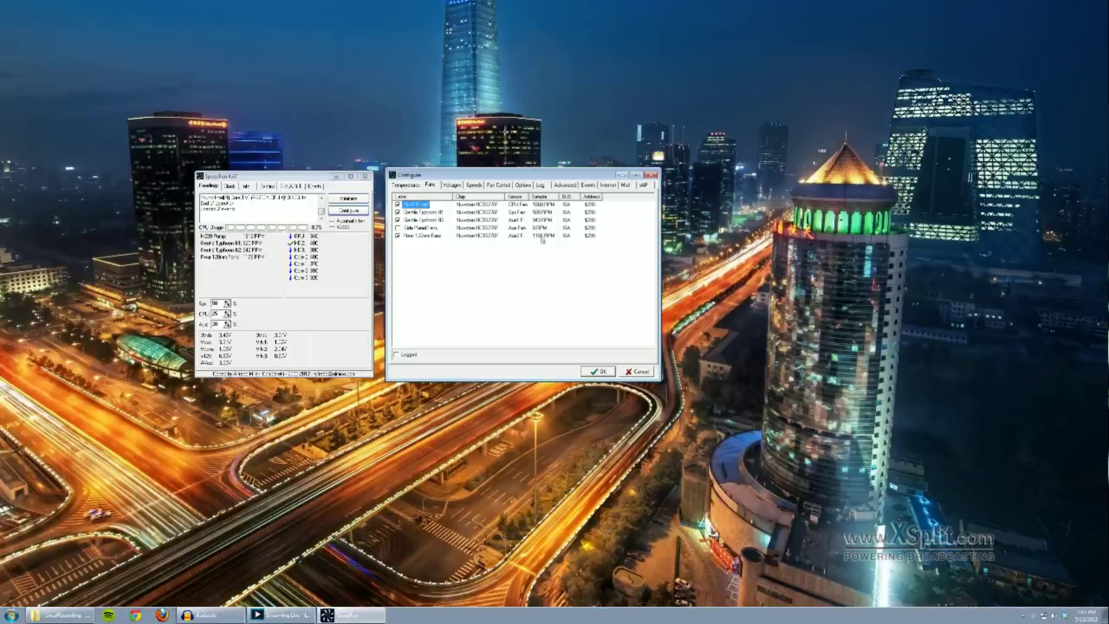
{"action": "left_click", "coordinate": [429, 214]}
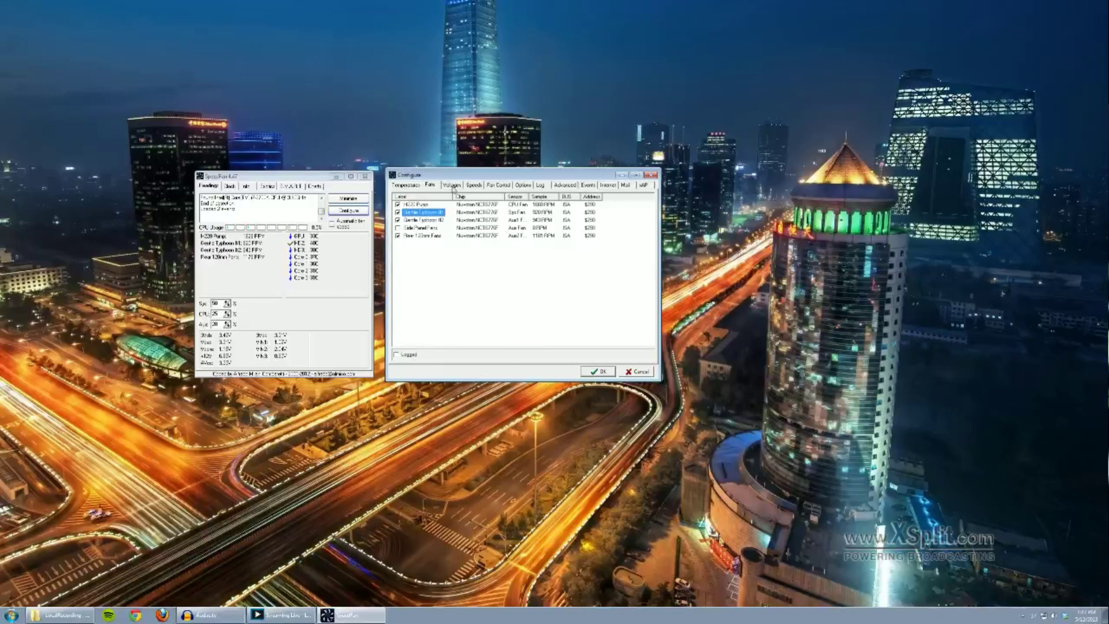
{"action": "left_click", "coordinate": [474, 186]}
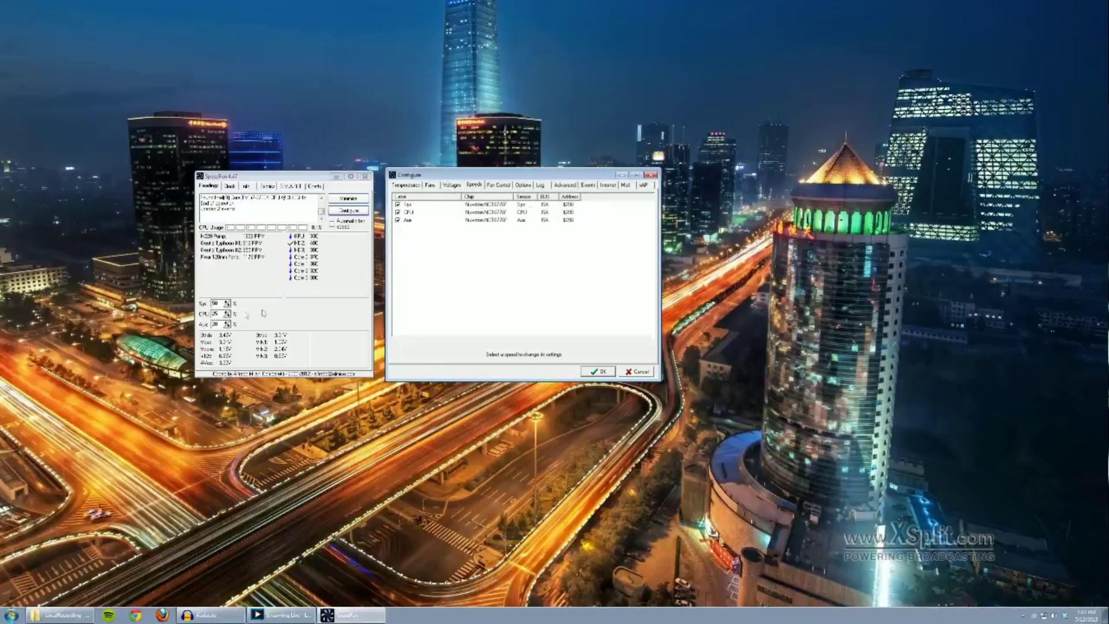
Step: Show the Sys speed's settings: minimum 50, maximum 100, automatically variated
{"action": "left_click", "coordinate": [407, 204]}
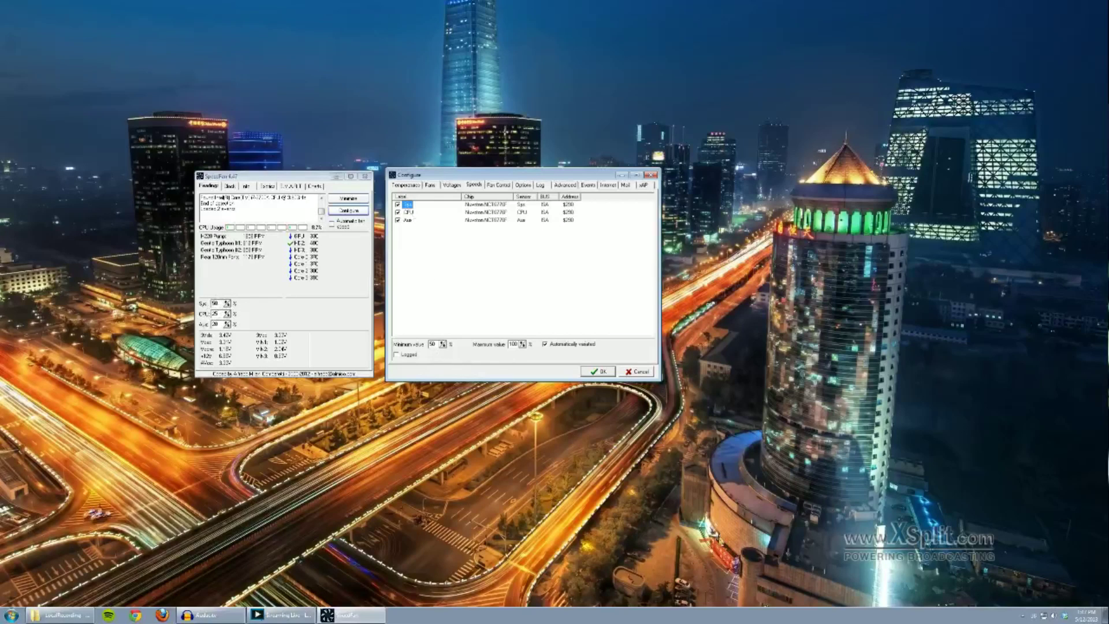
{"action": "key", "text": "Return"}
Step: Compare the CPU speed's minimum of 25 with the Sys speed's minimum of 50, then open Fan Control
{"action": "left_click", "coordinate": [408, 213]}
{"action": "left_click", "coordinate": [398, 354]}
{"action": "left_click", "coordinate": [408, 204]}
{"action": "left_click", "coordinate": [408, 204]}
{"action": "left_click", "coordinate": [408, 214]}
{"action": "left_click", "coordinate": [408, 205]}
{"action": "left_click", "coordinate": [498, 185]}
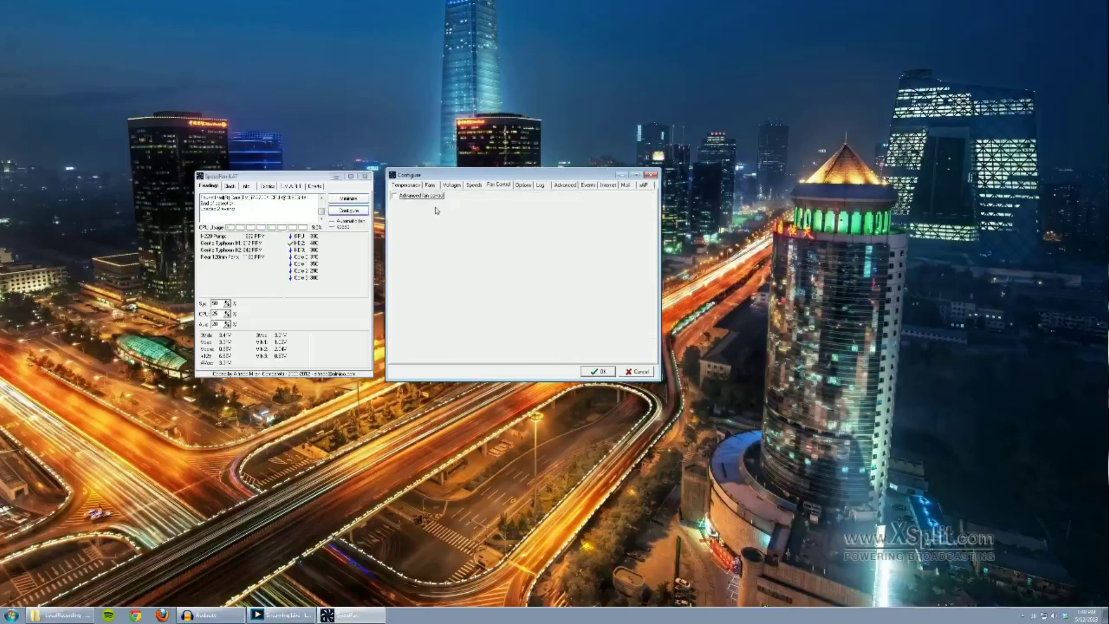
Step: Tick Static icons in the general Options and check SpeedFan's icon among the hidden tray icons
{"action": "left_click", "coordinate": [527, 186]}
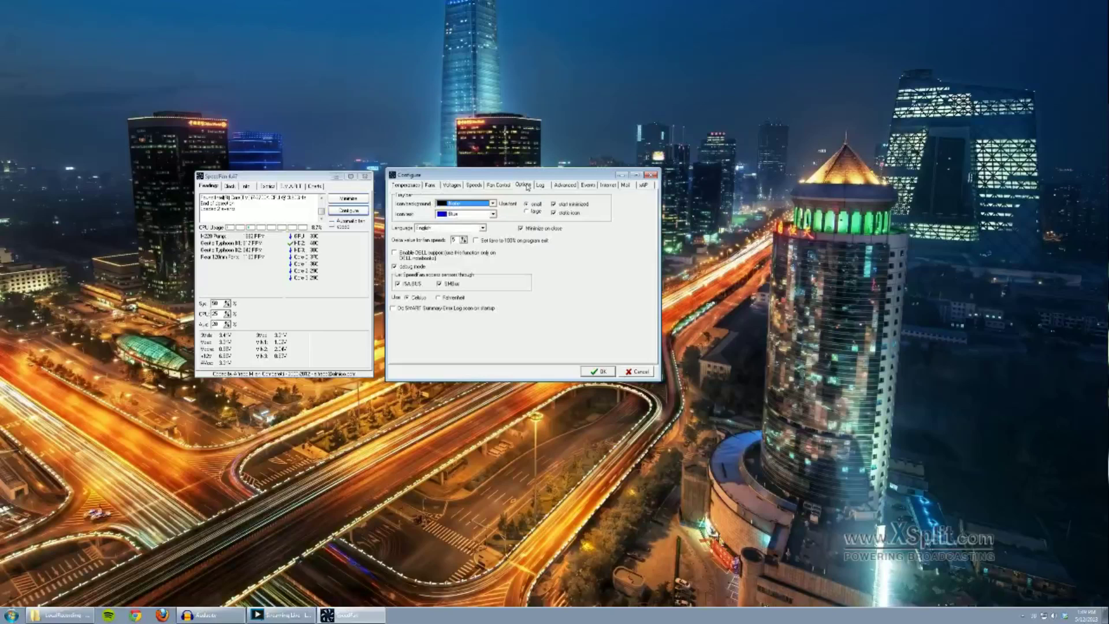
{"action": "left_click", "coordinate": [505, 186]}
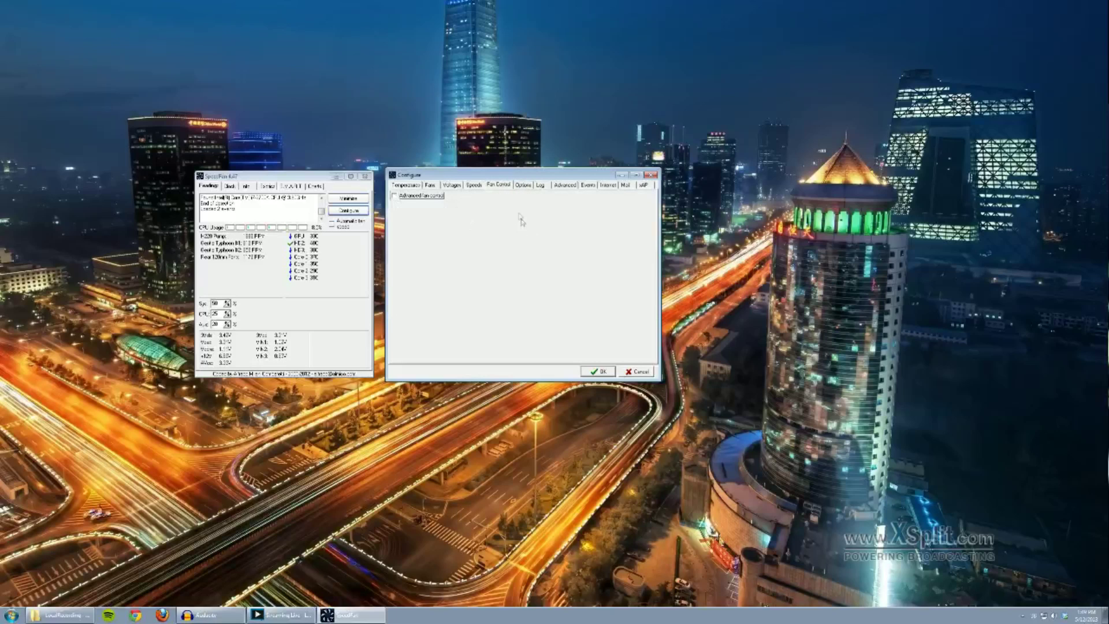
{"action": "left_click", "coordinate": [526, 186]}
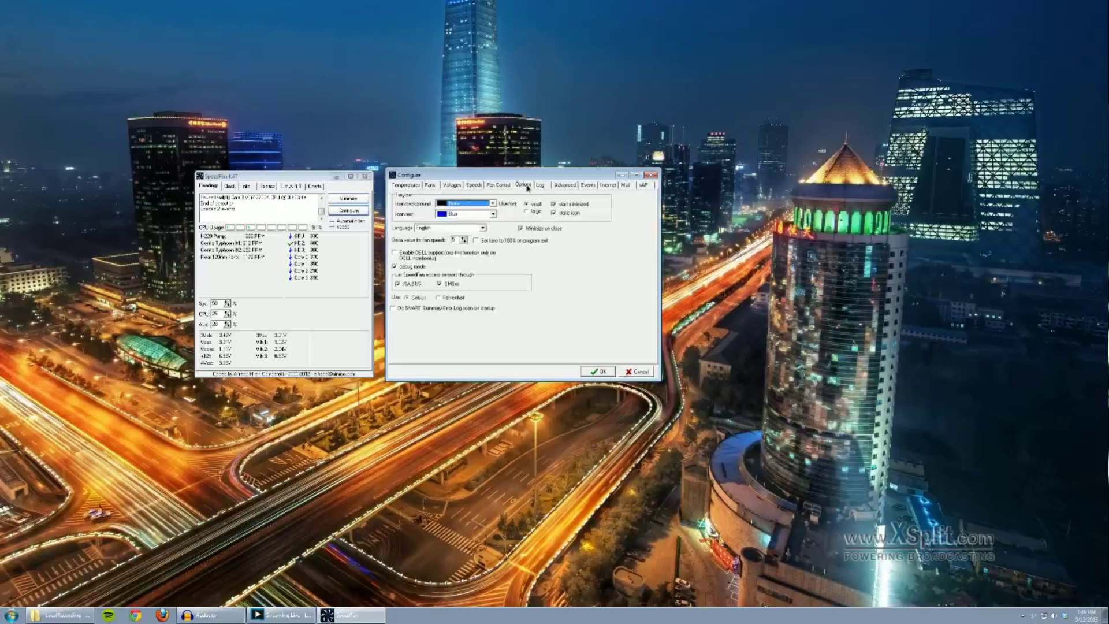
{"action": "left_click", "coordinate": [552, 213]}
{"action": "left_click", "coordinate": [1024, 617]}
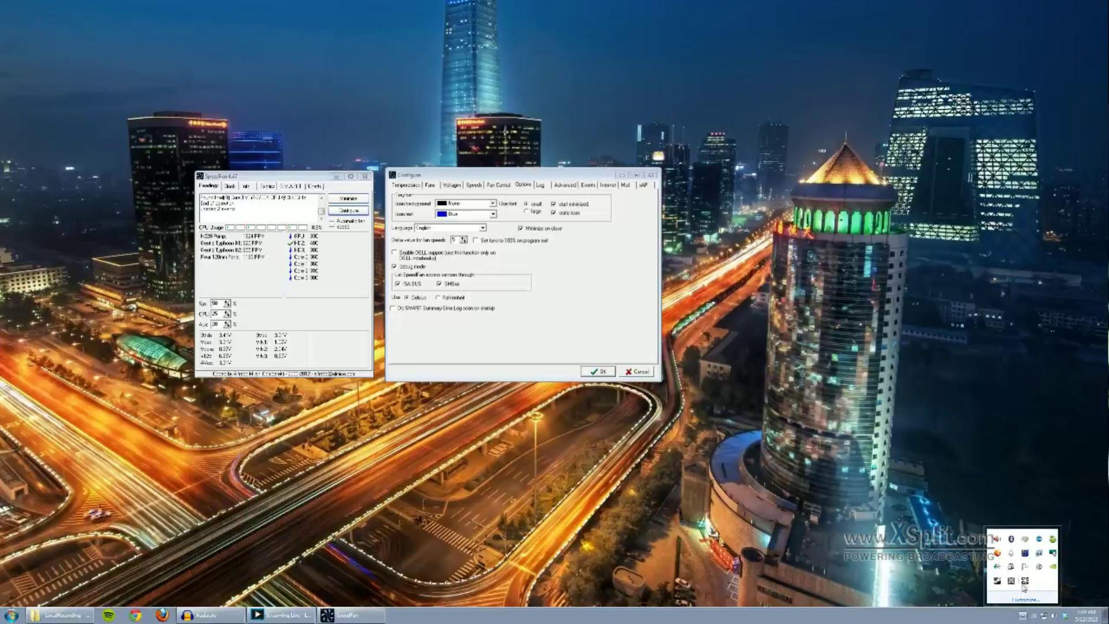
Step: Close the hidden-icons tray popup and bring the Configure dialog back on its Log page
{"action": "left_click", "coordinate": [1033, 619]}
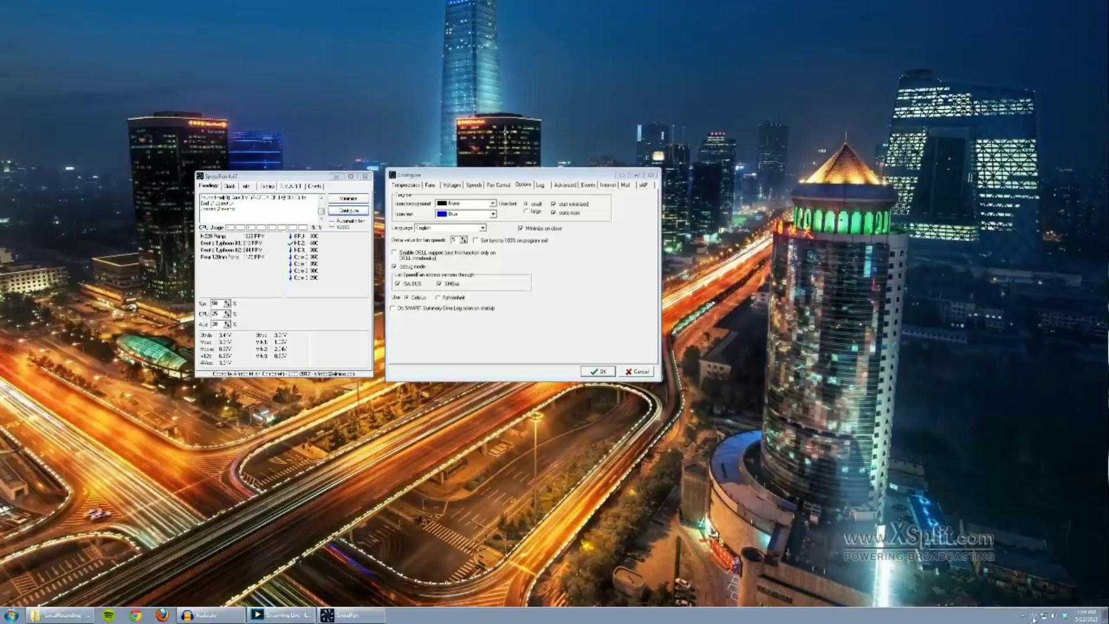
{"action": "left_click", "coordinate": [622, 272]}
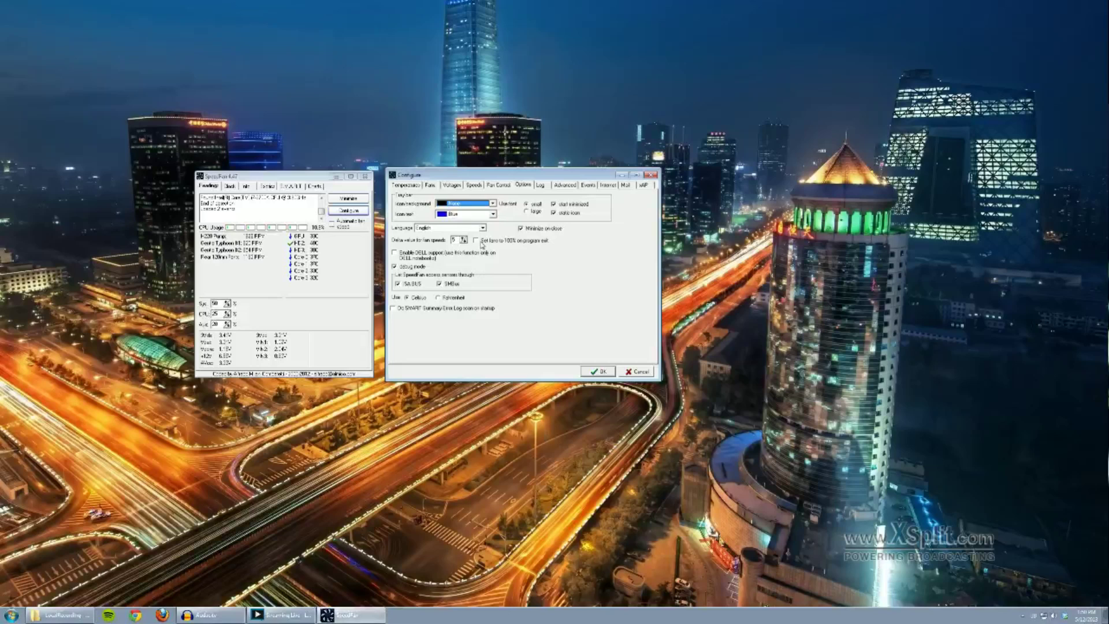
{"action": "left_click", "coordinate": [448, 242]}
{"action": "left_click", "coordinate": [543, 185]}
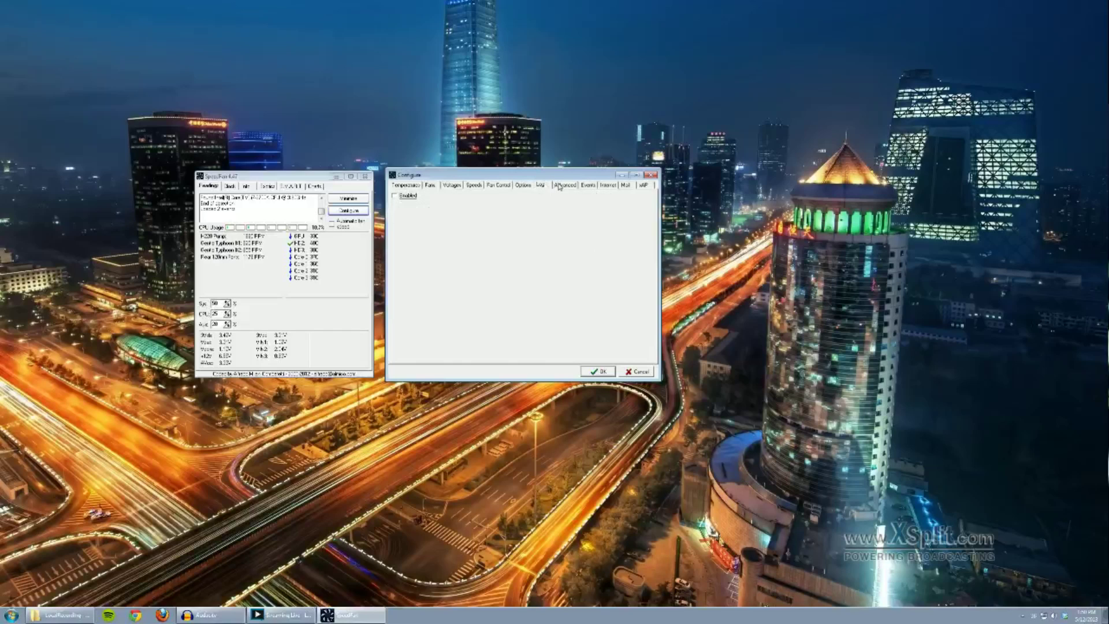
Step: Flip through the Events, Internet, Mail and xAP pages, then back to the Temperatures sensor list
{"action": "left_click", "coordinate": [559, 186]}
{"action": "left_click", "coordinate": [588, 185]}
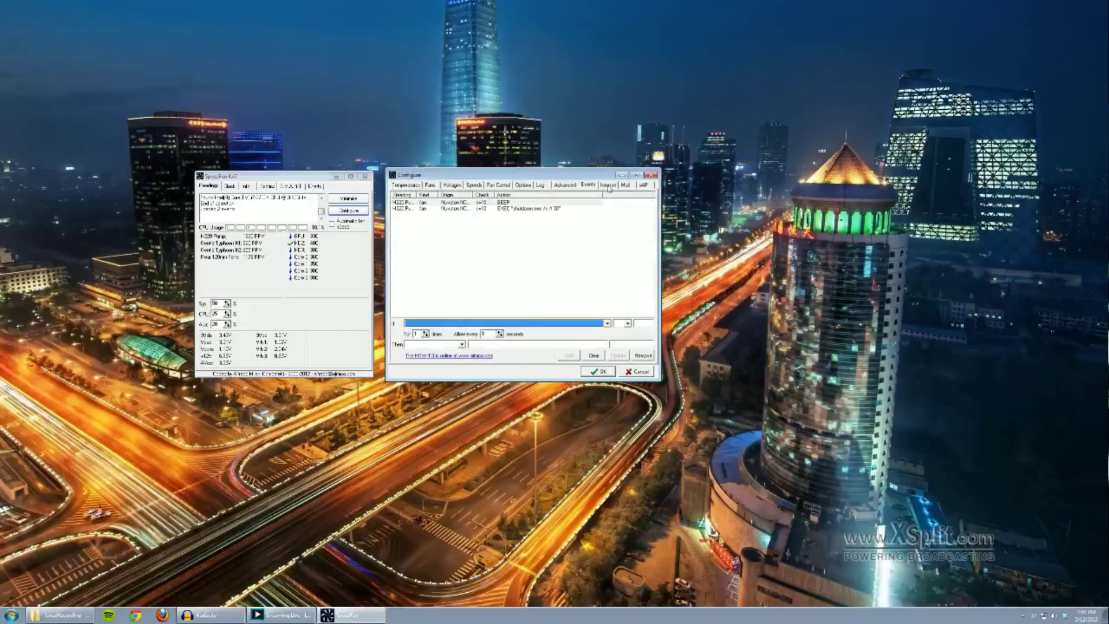
{"action": "left_click", "coordinate": [609, 185]}
{"action": "left_click", "coordinate": [625, 185]}
{"action": "left_click", "coordinate": [643, 185]}
{"action": "left_click", "coordinate": [625, 185]}
{"action": "left_click", "coordinate": [587, 185]}
{"action": "left_click", "coordinate": [559, 186]}
{"action": "left_click", "coordinate": [523, 185]}
{"action": "left_click", "coordinate": [498, 185]}
{"action": "left_click", "coordinate": [472, 185]}
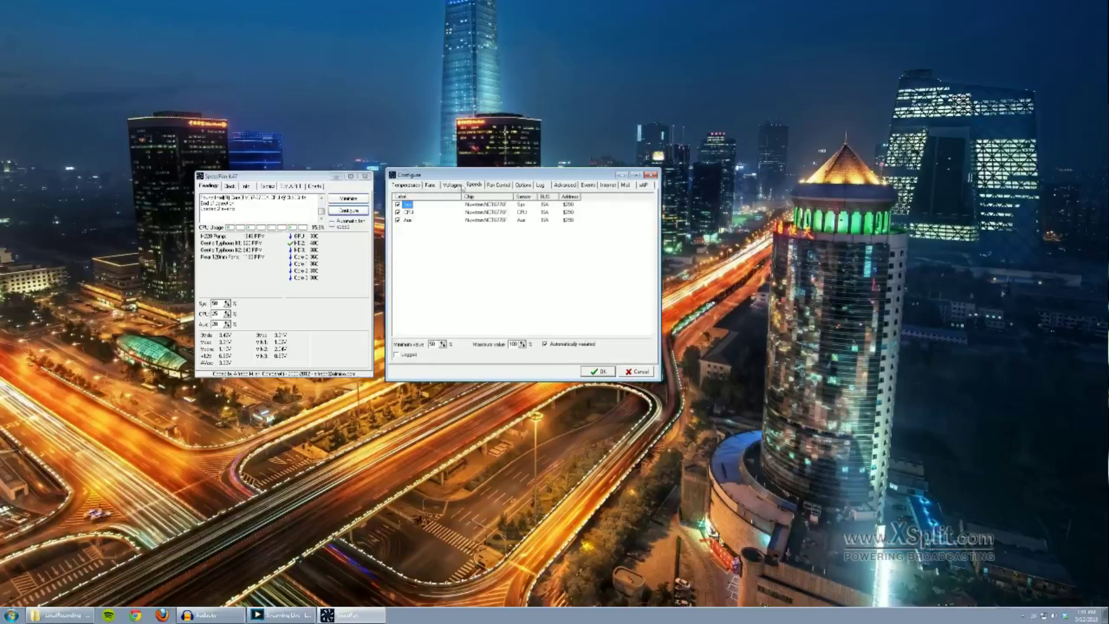
{"action": "left_click", "coordinate": [452, 184]}
{"action": "left_click", "coordinate": [430, 185]}
{"action": "left_click", "coordinate": [416, 185]}
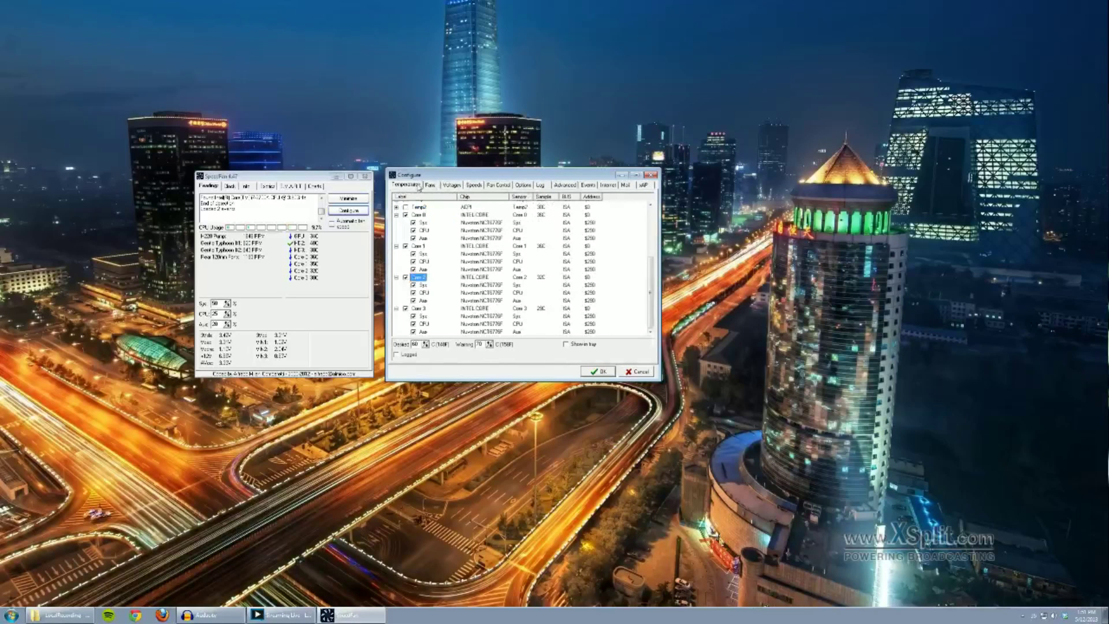
Step: Collapse the Core 0, Core 1, Core 2 and Core 3 sensor groups
{"action": "left_click", "coordinate": [397, 215]}
{"action": "left_click", "coordinate": [396, 246]}
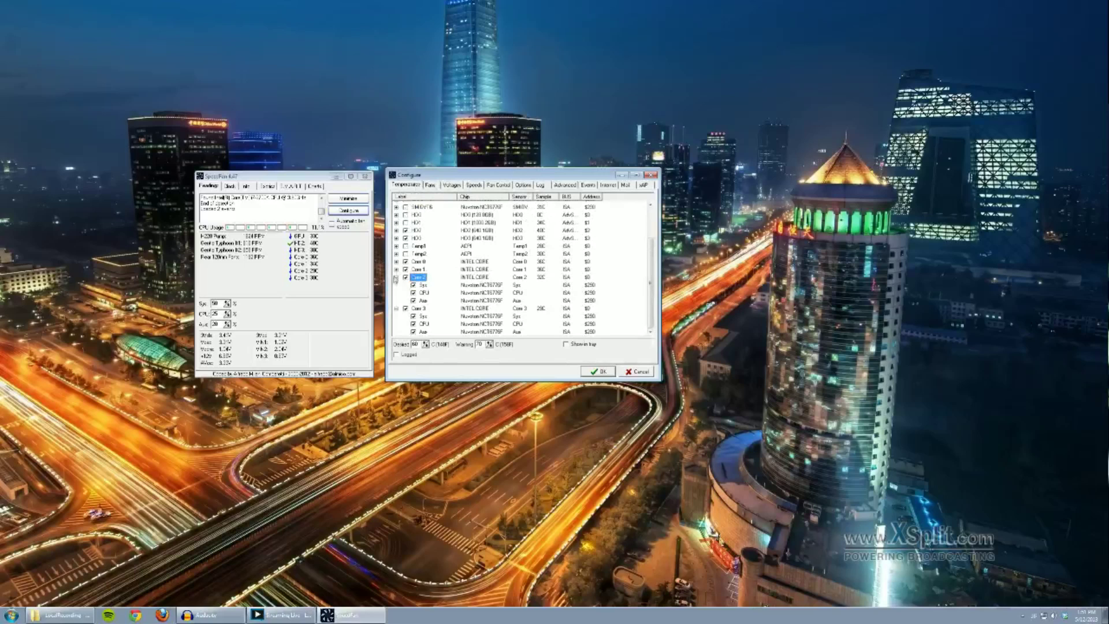
{"action": "left_click", "coordinate": [396, 278]}
{"action": "left_click", "coordinate": [396, 309]}
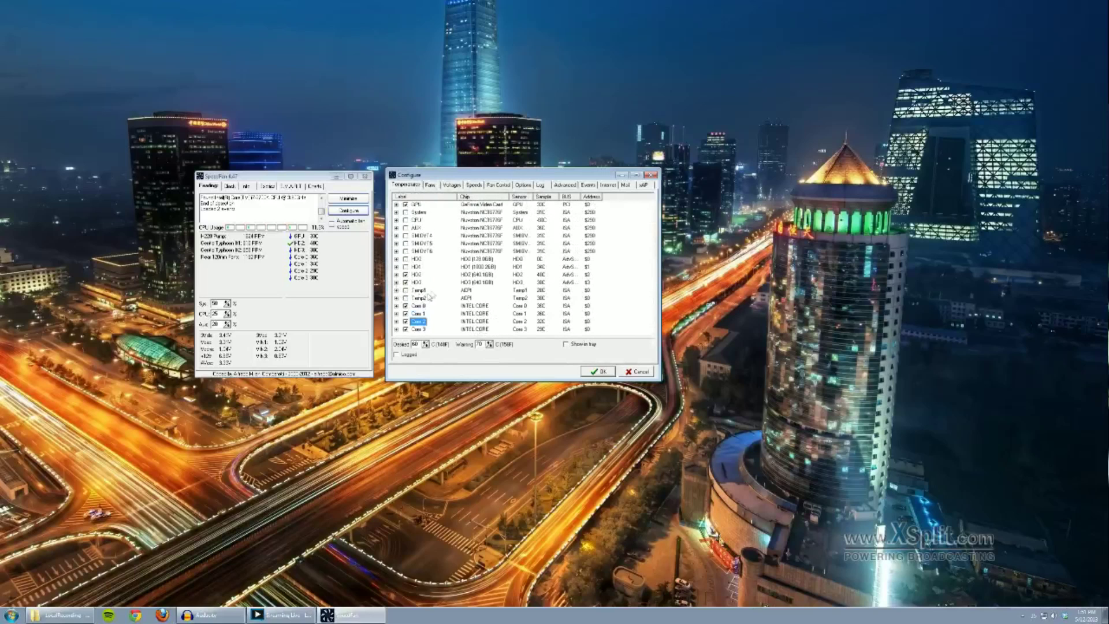
{"action": "left_click", "coordinate": [425, 330]}
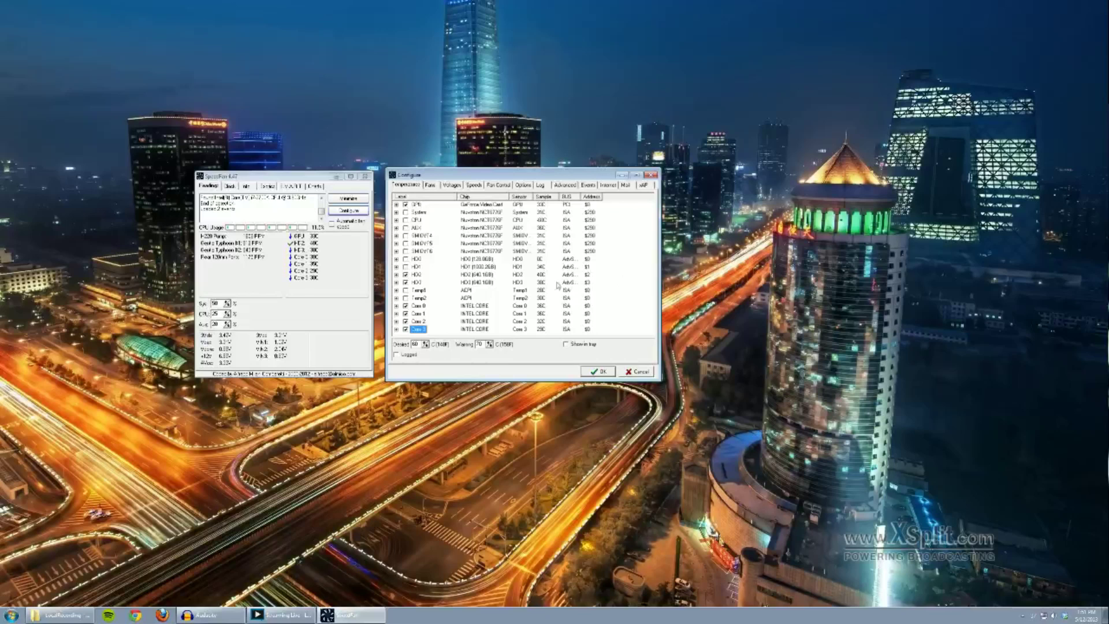
Step: Review HD3's desired 40 and warning 50 temperatures, comparing them with HD2's thresholds
{"action": "left_click", "coordinate": [417, 282]}
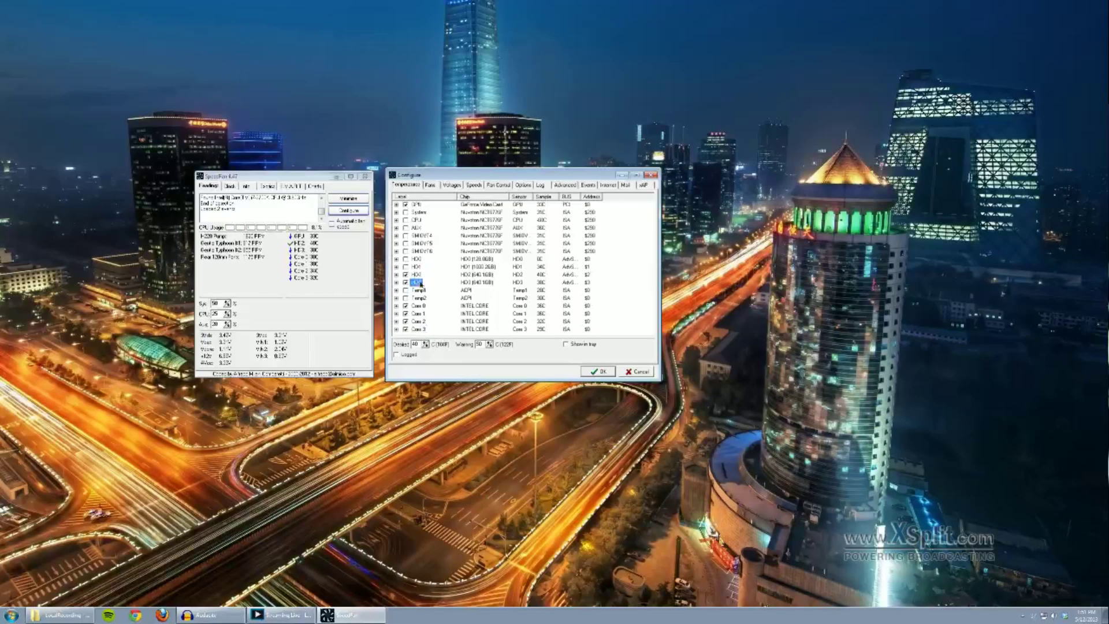
{"action": "left_click", "coordinate": [416, 205]}
{"action": "left_click", "coordinate": [417, 274]}
{"action": "left_click", "coordinate": [418, 282]}
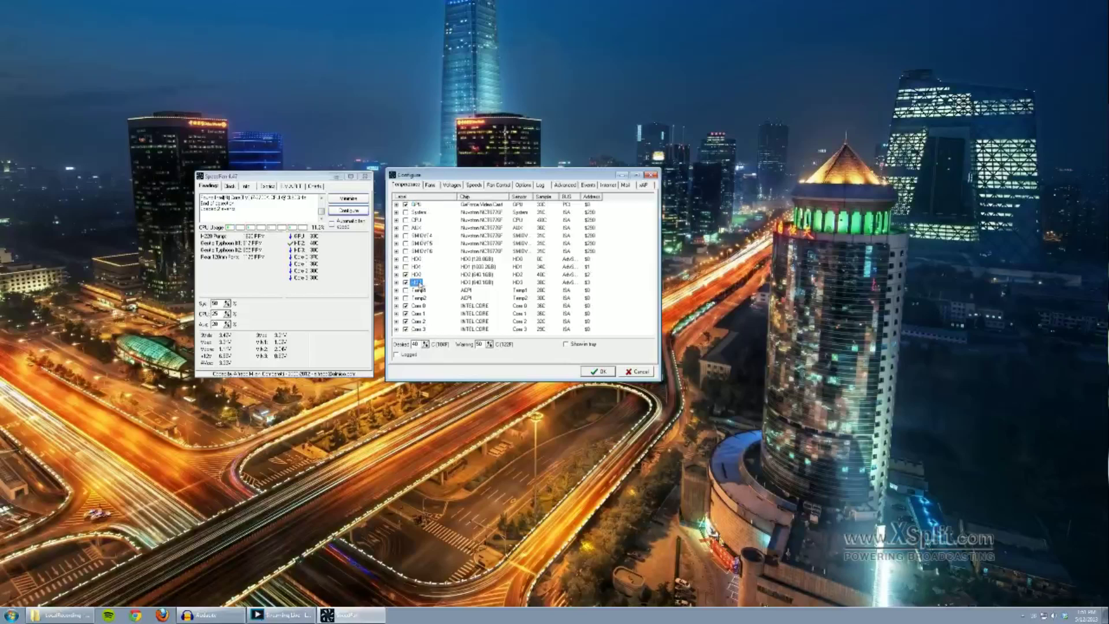